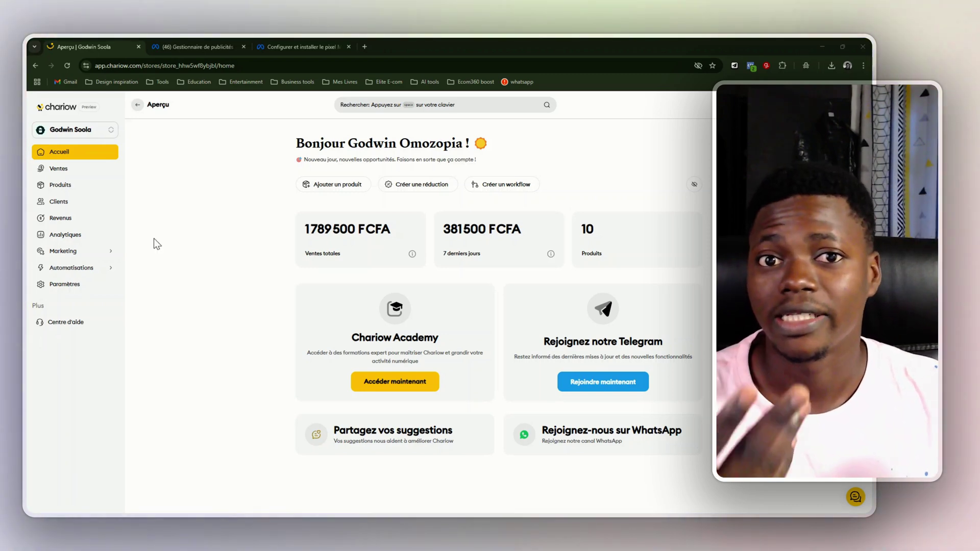
- Switch to Meta Ads Manager and review the 5 jours challenge ad sets' results and the campaign creation dialog
click(206, 46)
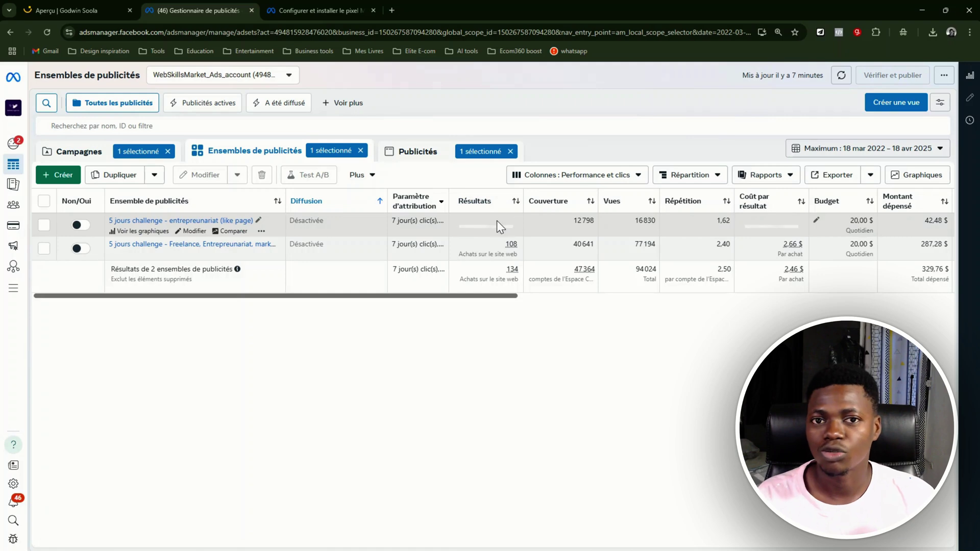
mouse_move(494, 222)
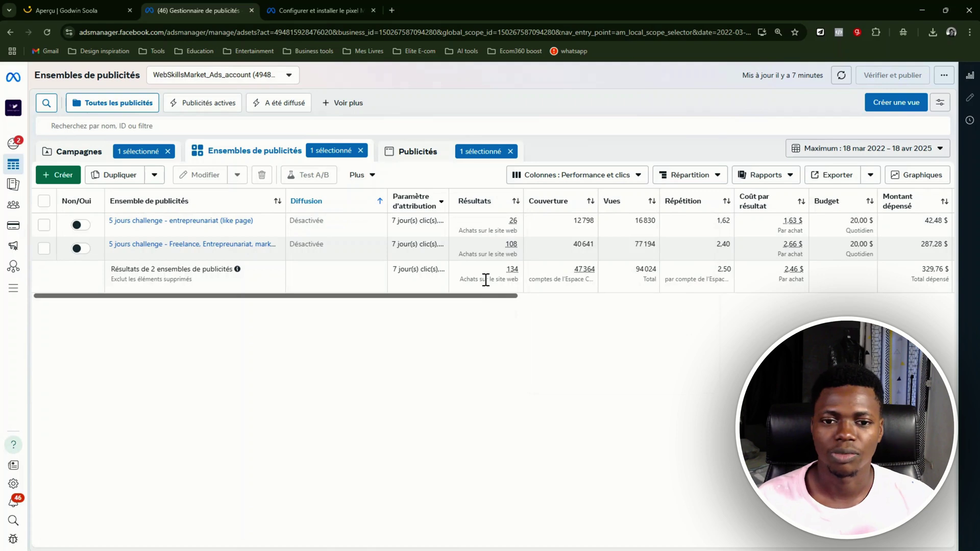
click(66, 176)
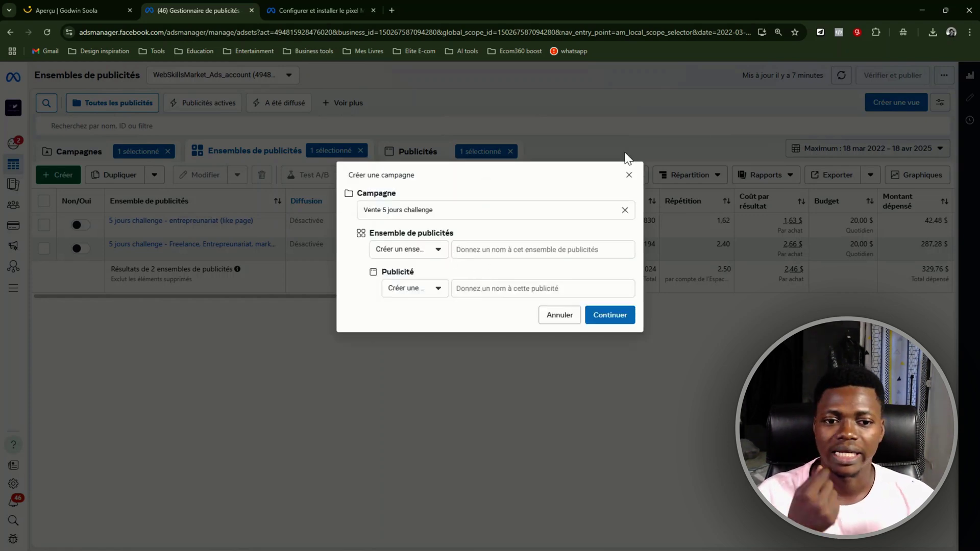
key(Escape)
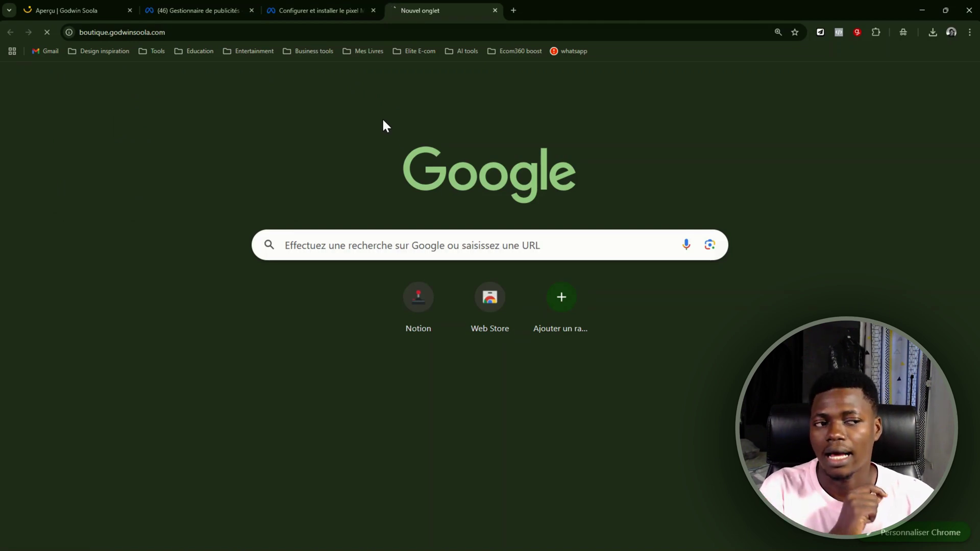
click(191, 11)
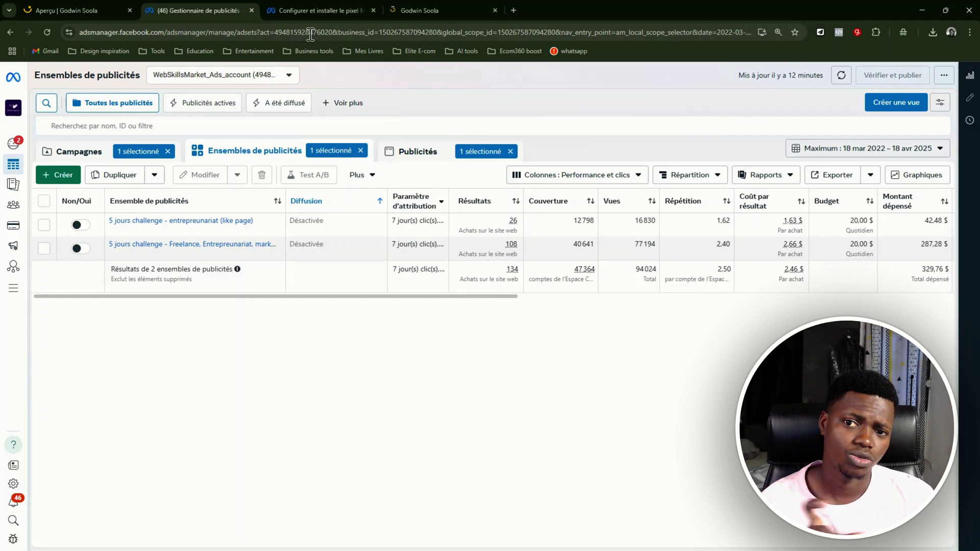
- Switch to the Chariow dashboard and open the store's Analytiques page from the advanced settings
click(103, 8)
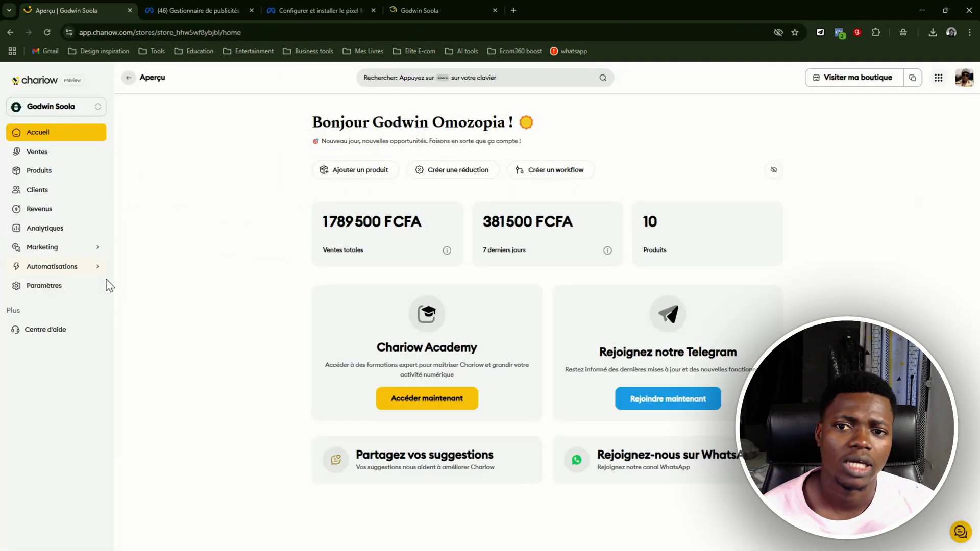
click(67, 289)
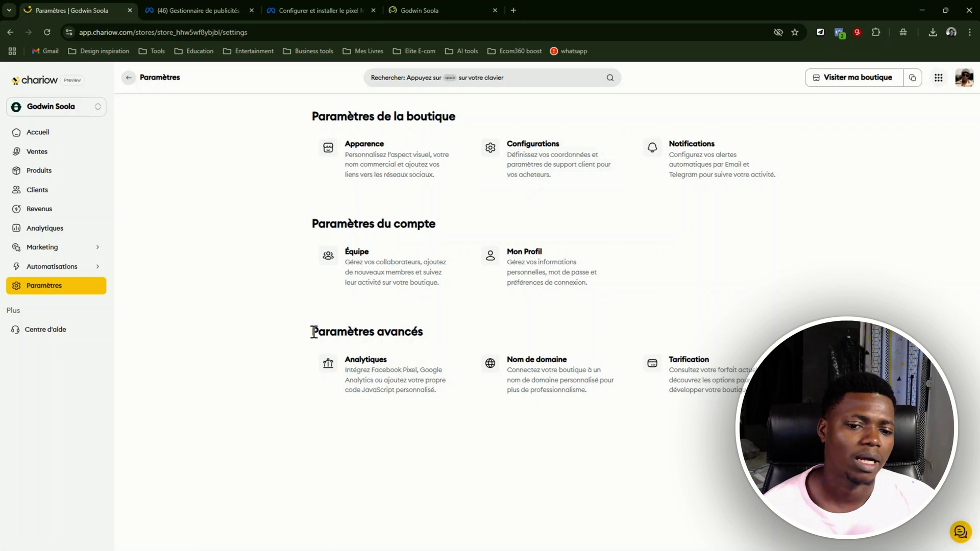
drag(312, 332, 424, 332)
click(438, 336)
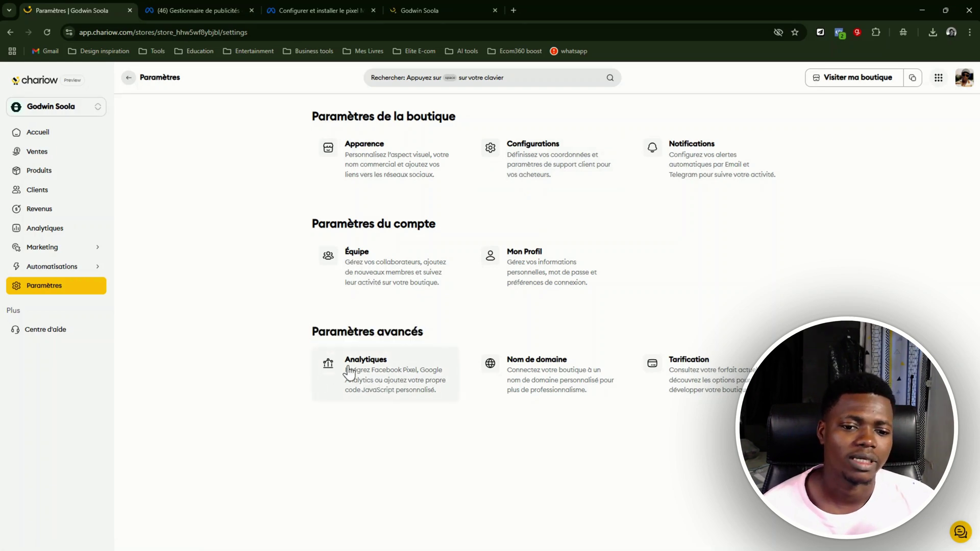
click(364, 371)
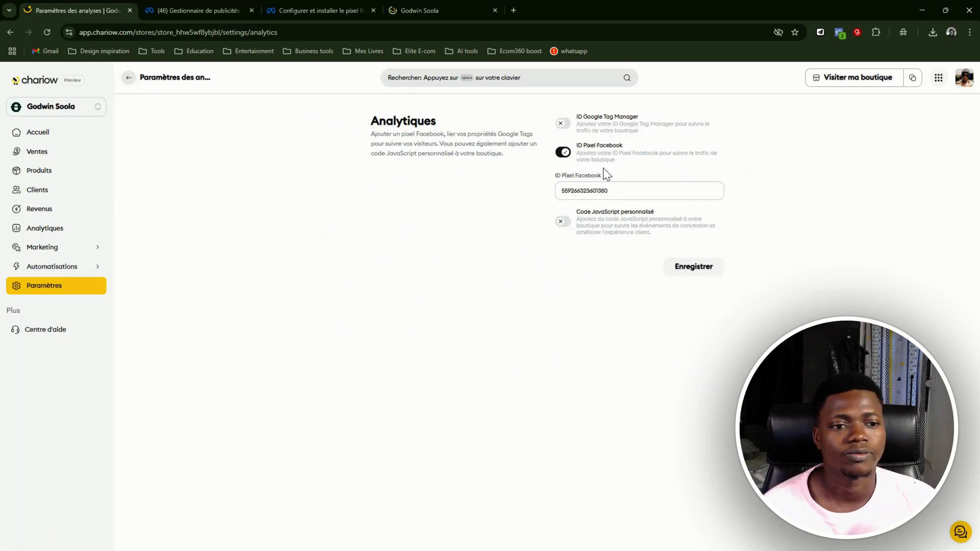
- Examine the ID Pixel Facebook field in the store's analytics settings
drag(553, 178, 610, 178)
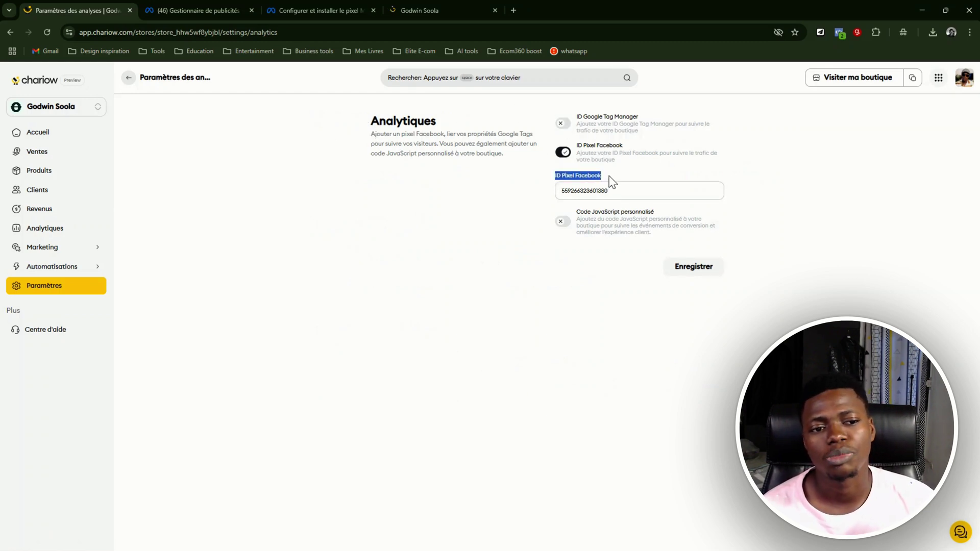
click(619, 192)
double_click(613, 192)
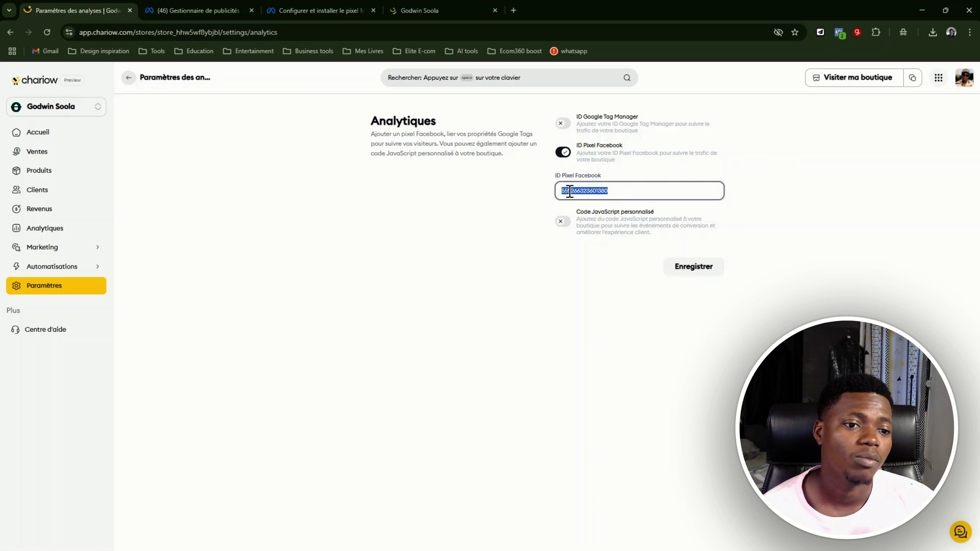
click(582, 190)
mouse_move(565, 191)
mouse_down()
mouse_move(629, 190)
mouse_move(555, 191)
mouse_up()
click(609, 191)
click(629, 190)
double_click(632, 193)
click(620, 192)
click(595, 191)
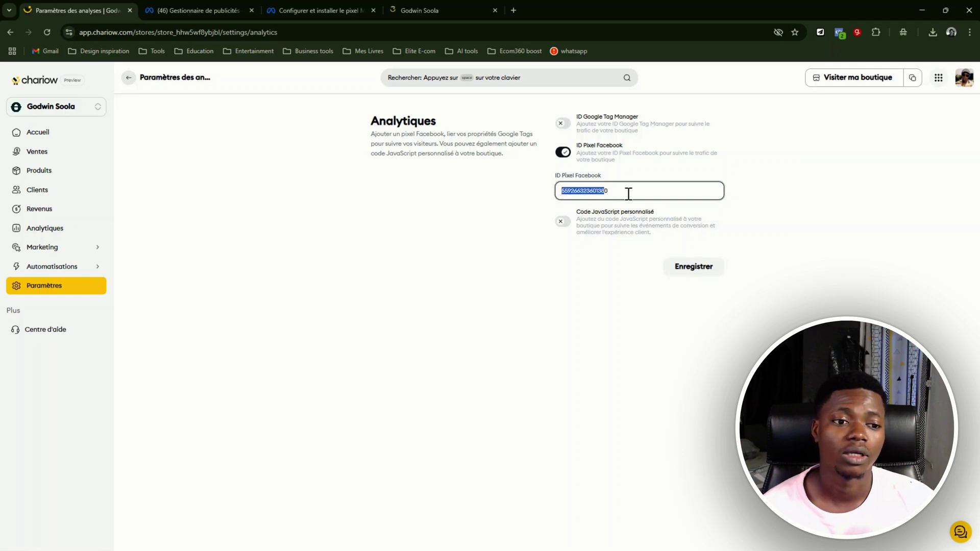
click(628, 192)
drag(623, 191, 555, 187)
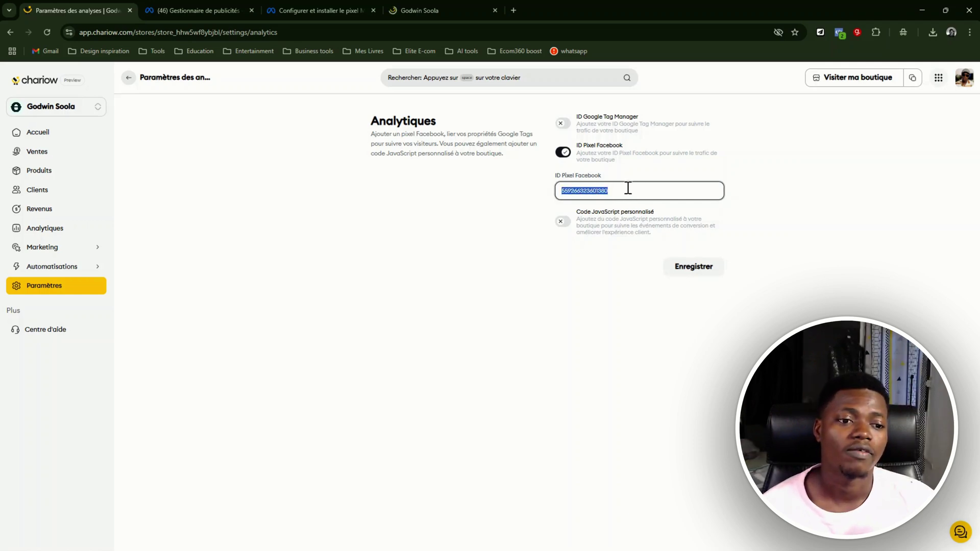
click(584, 237)
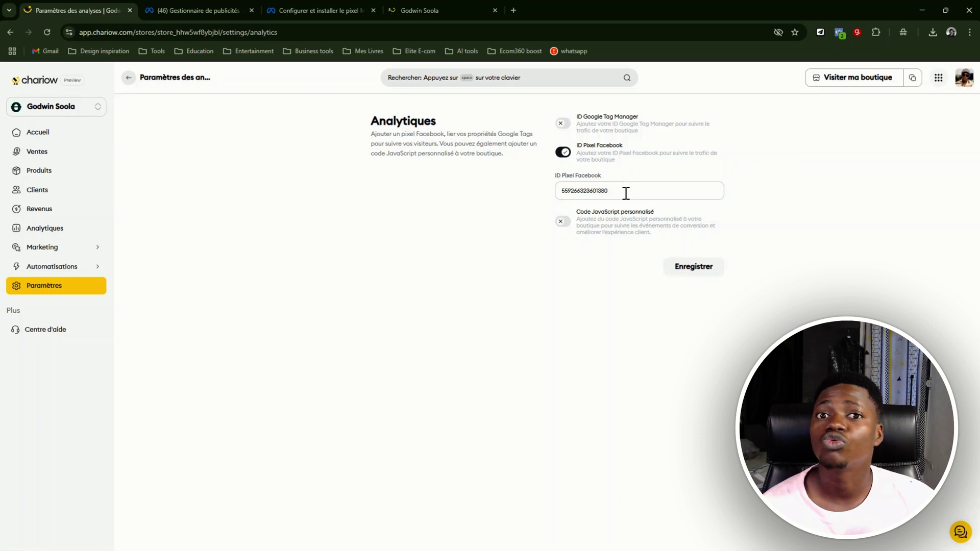
click(580, 190)
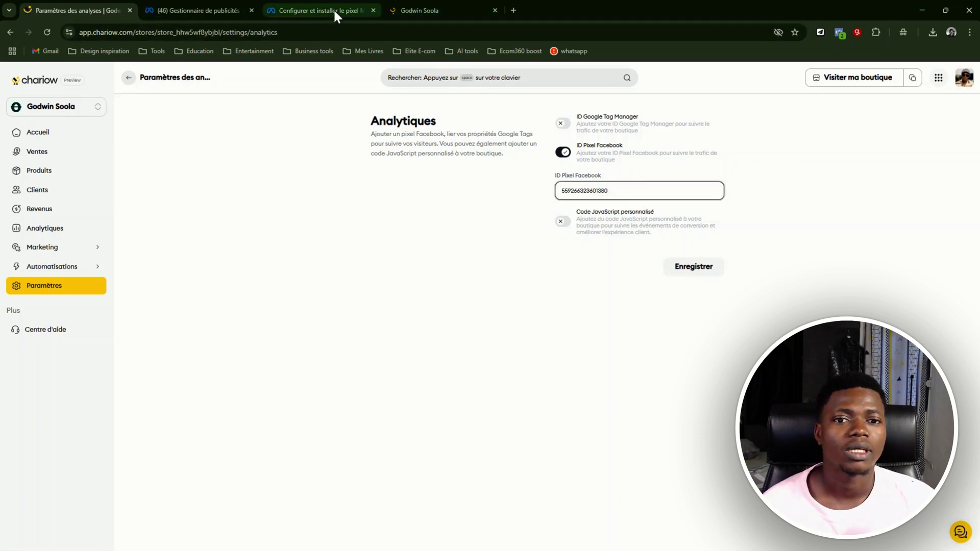
- Switch to Meta Ads Manager and open the data sources in the Events Manager
click(209, 9)
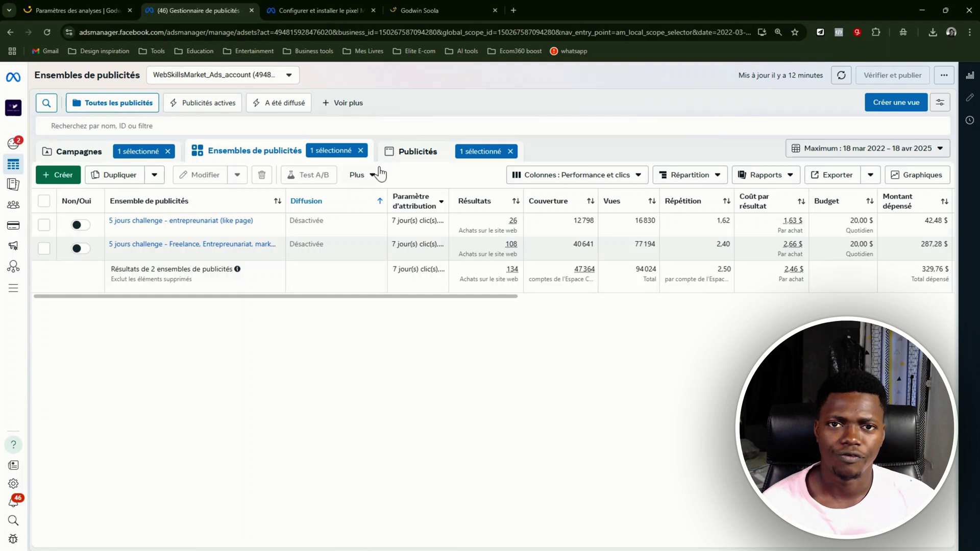
mouse_move(28, 254)
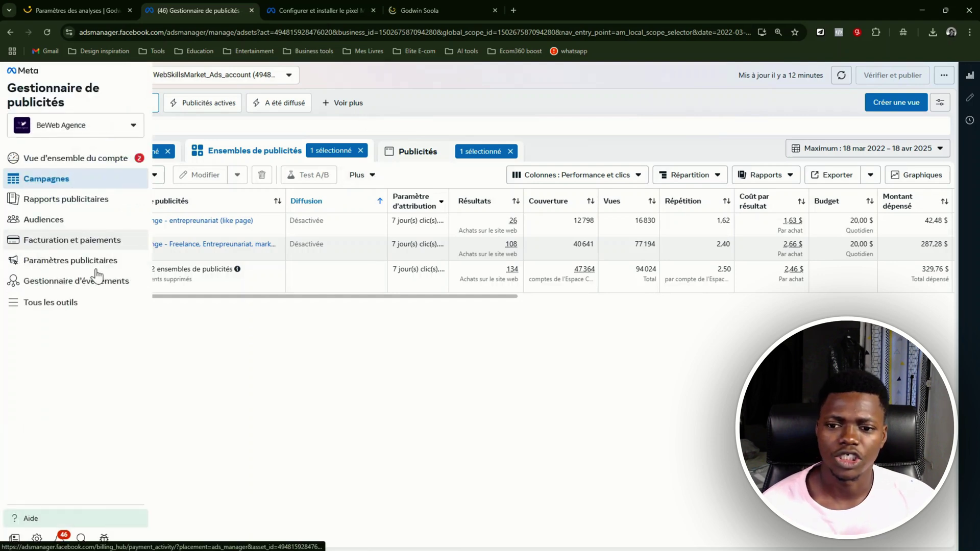
click(106, 284)
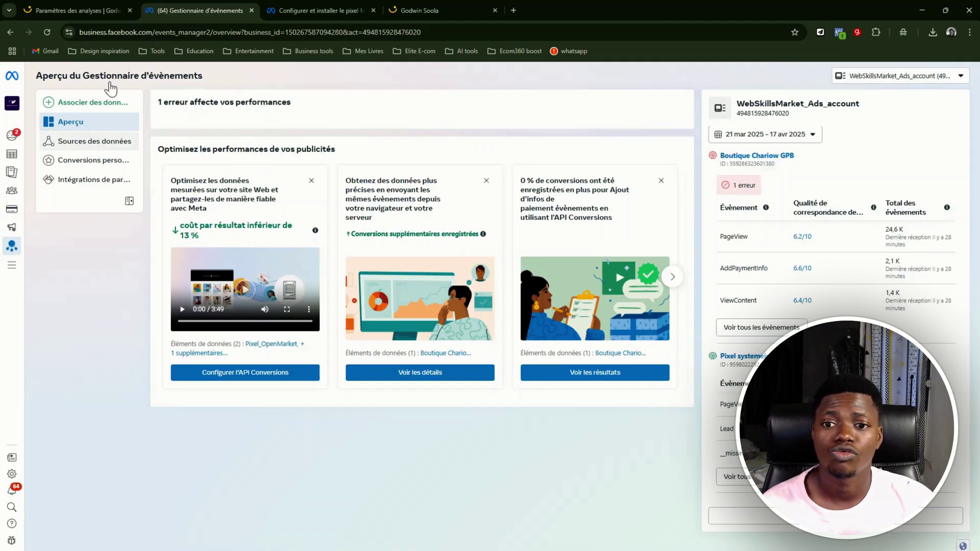
click(98, 149)
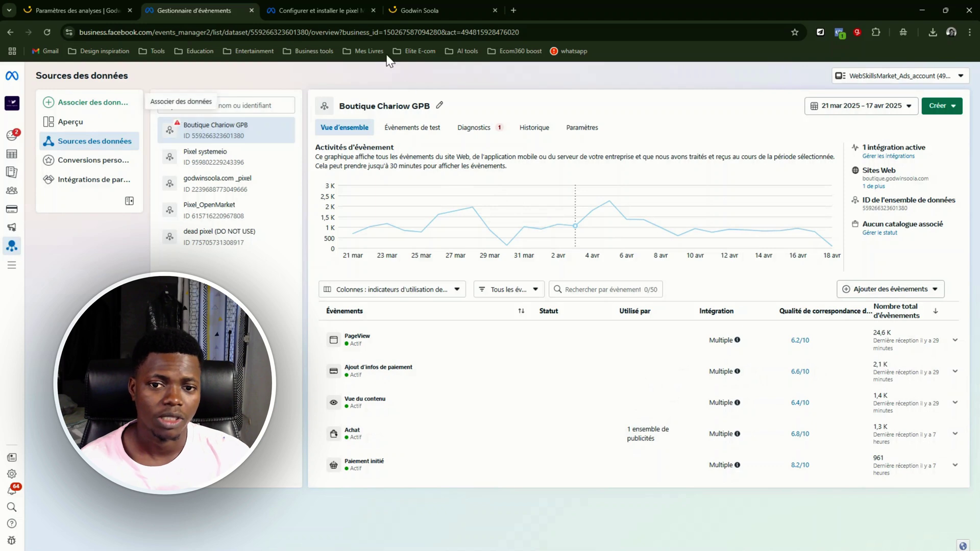
- Switch to Chariow and check the field where the Facebook pixel ID is entered
click(122, 10)
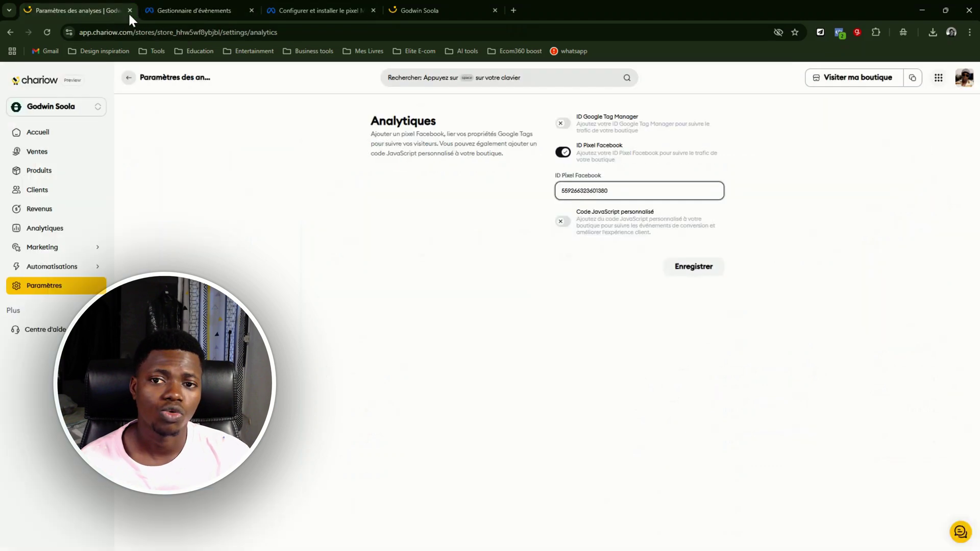
drag(632, 192, 557, 198)
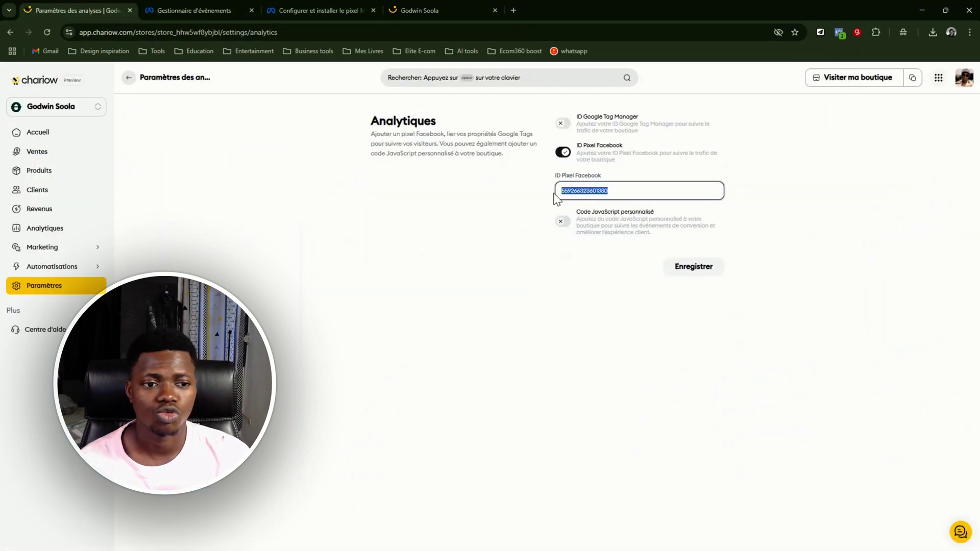
click(640, 197)
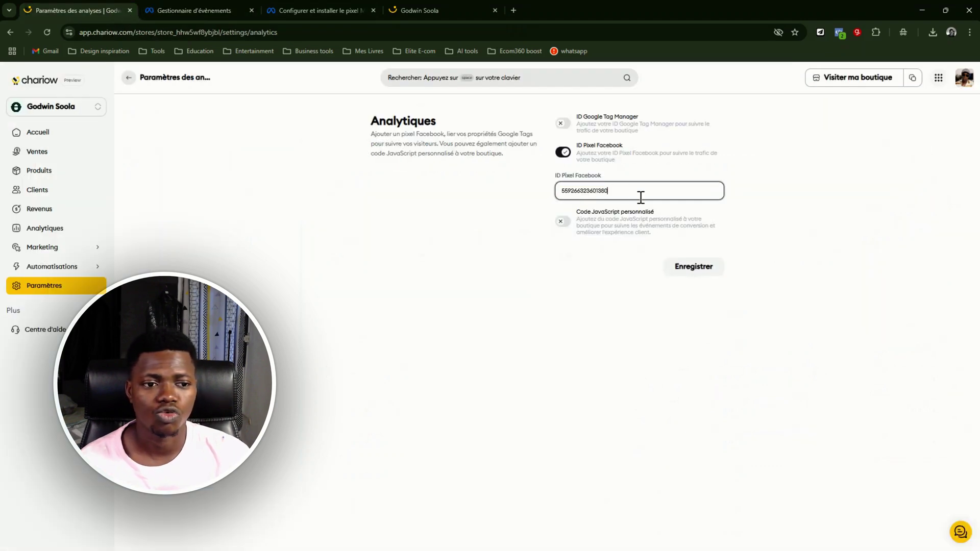
- Return to Meta Events Manager and read the source types offered for connecting a new data source
click(200, 11)
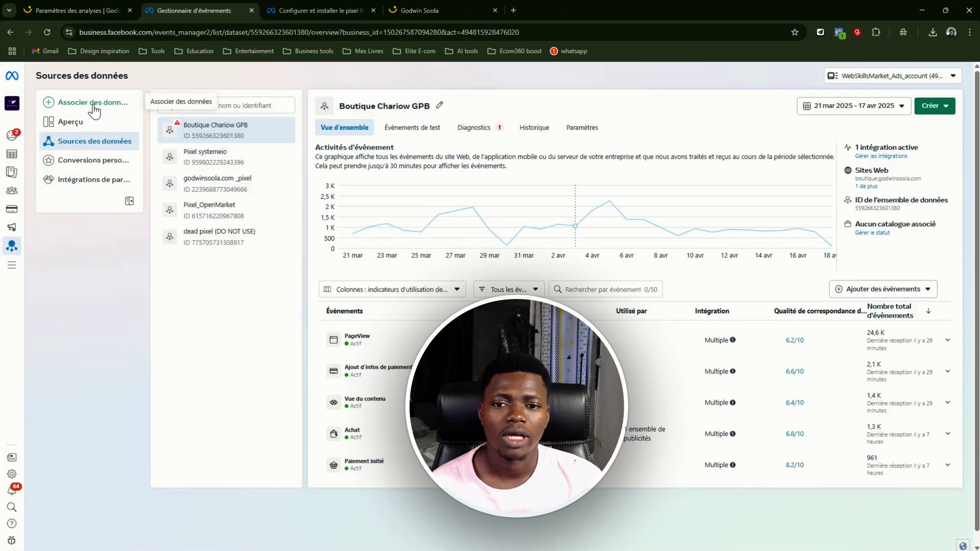
click(93, 103)
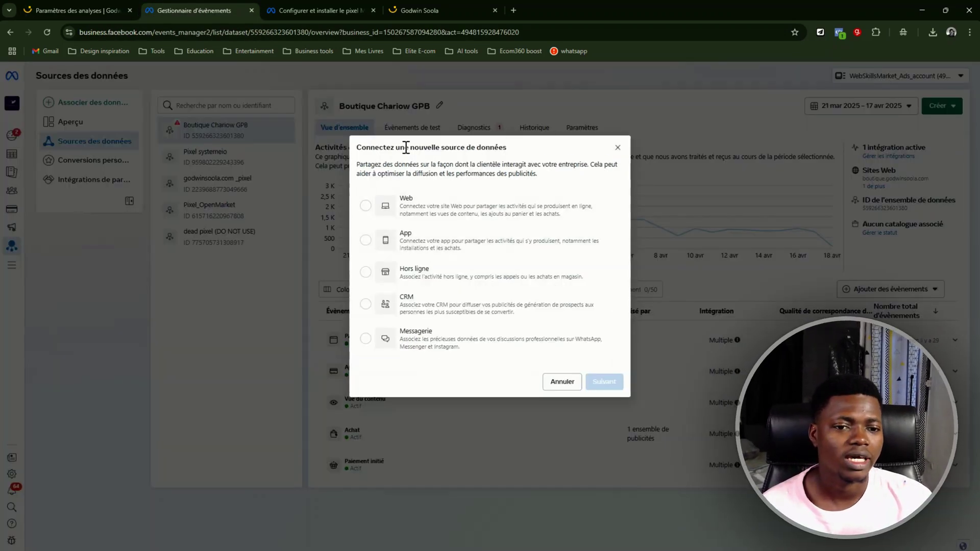
drag(400, 147, 509, 142)
click(508, 142)
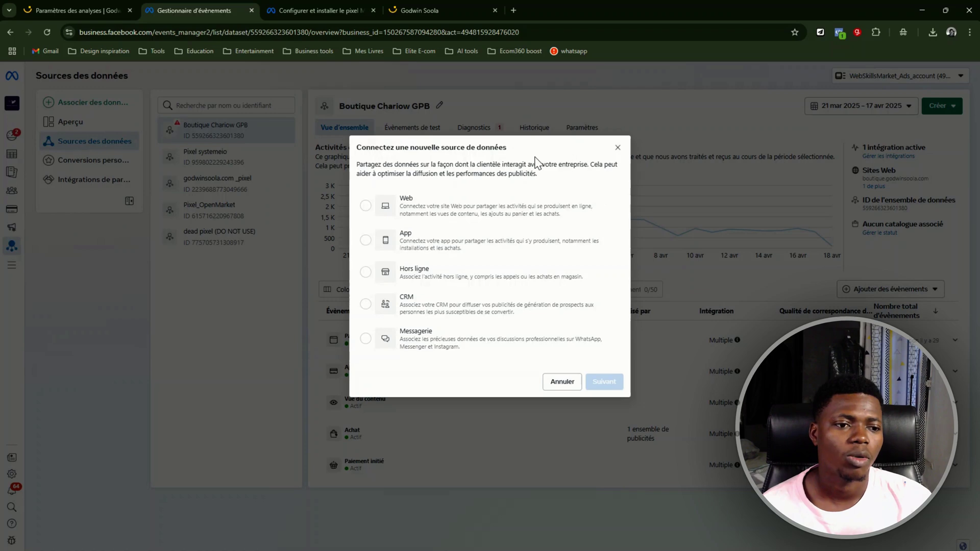
drag(377, 150, 467, 147)
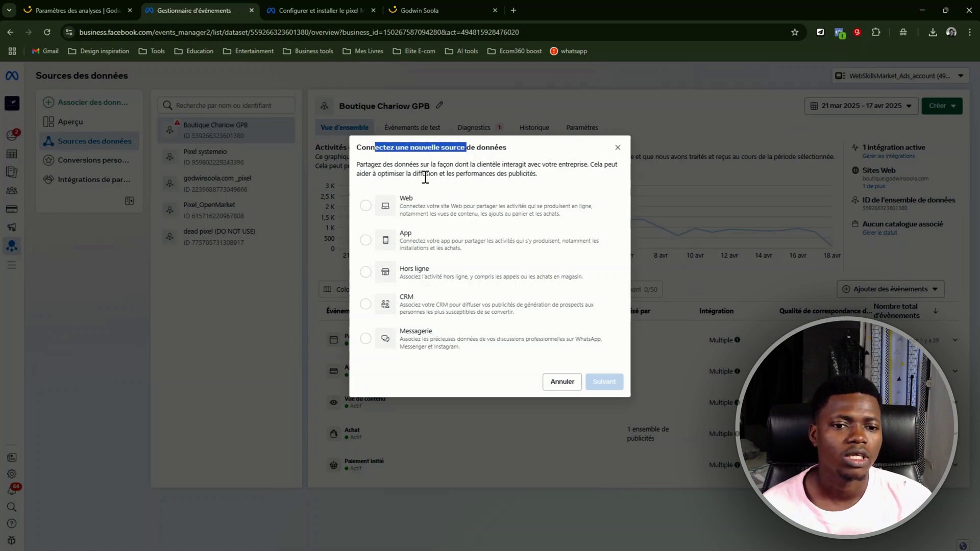
click(453, 133)
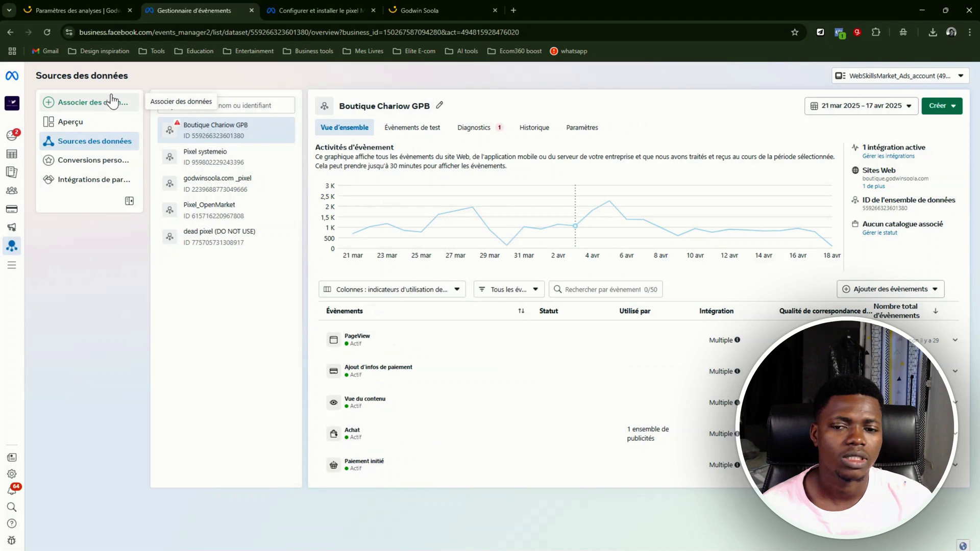
- Start connecting a new data source with Web as its type
click(115, 104)
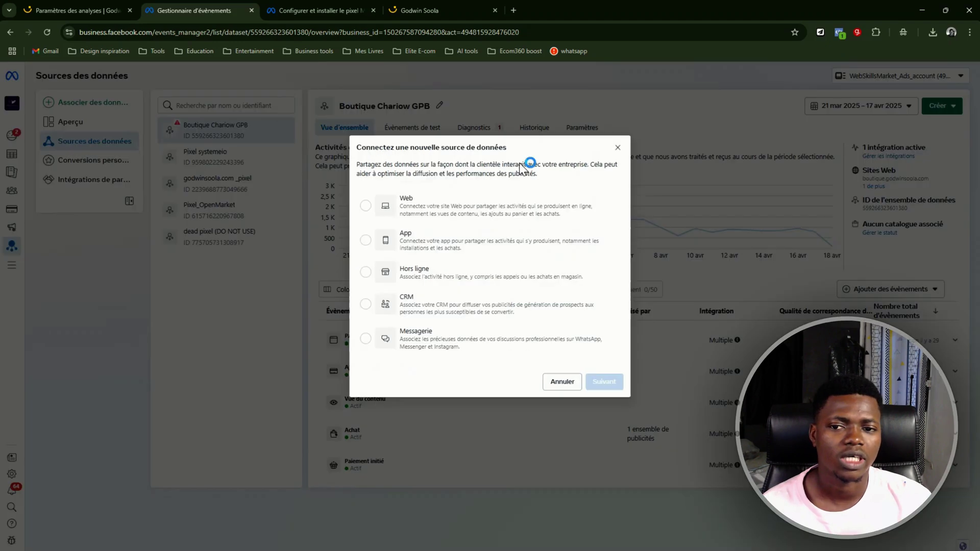
click(449, 209)
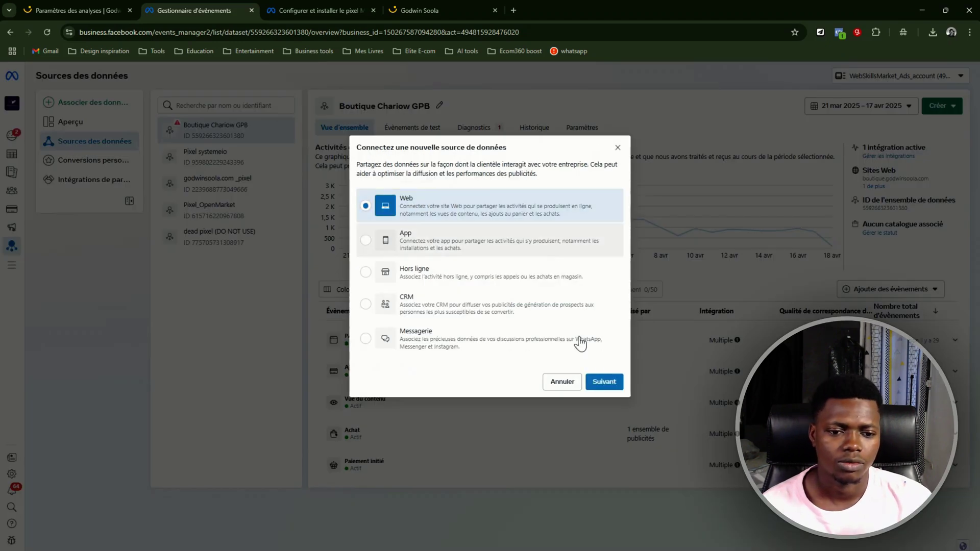
click(602, 381)
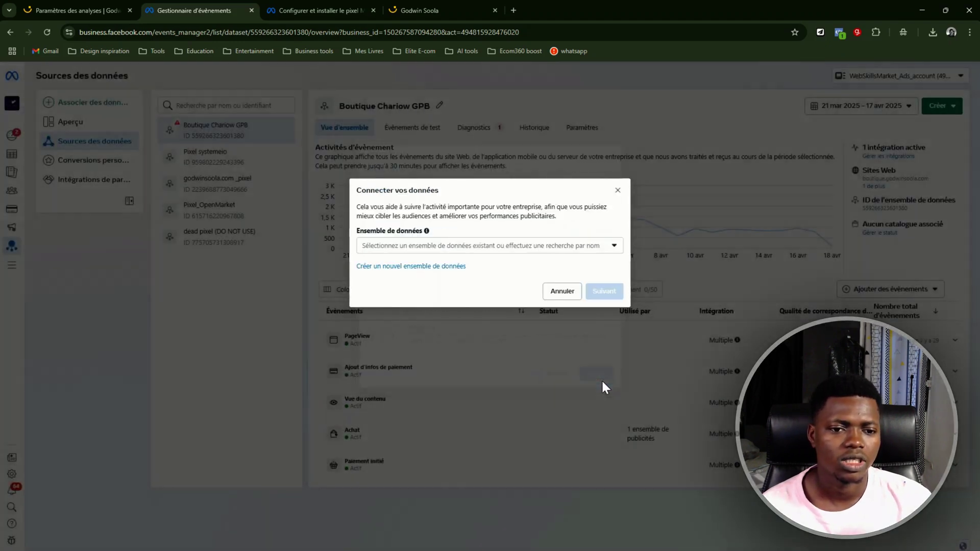
- Create a new dataset named Pixel Test, keeping the free 90-day Conversions API gateway demo requested
click(555, 247)
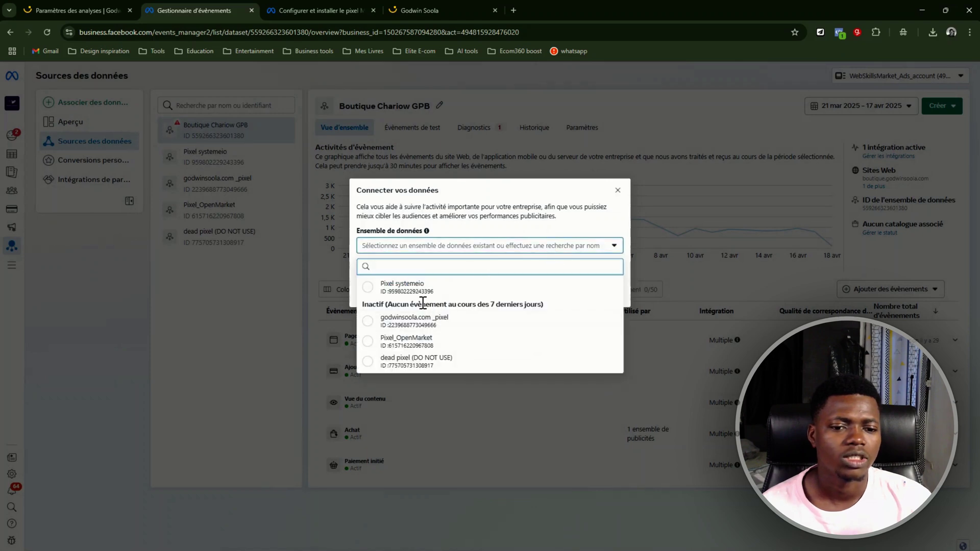
click(520, 219)
click(426, 266)
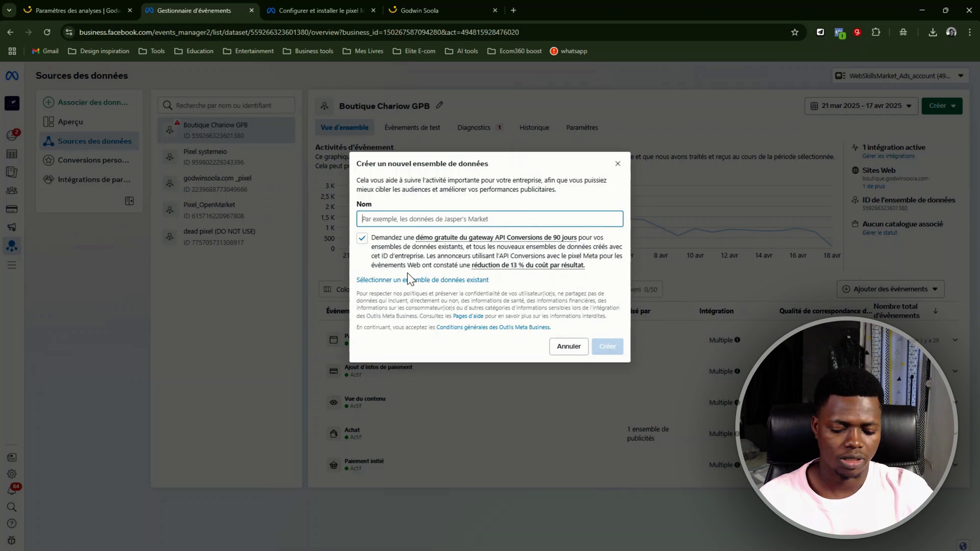
text(Pixel Test)
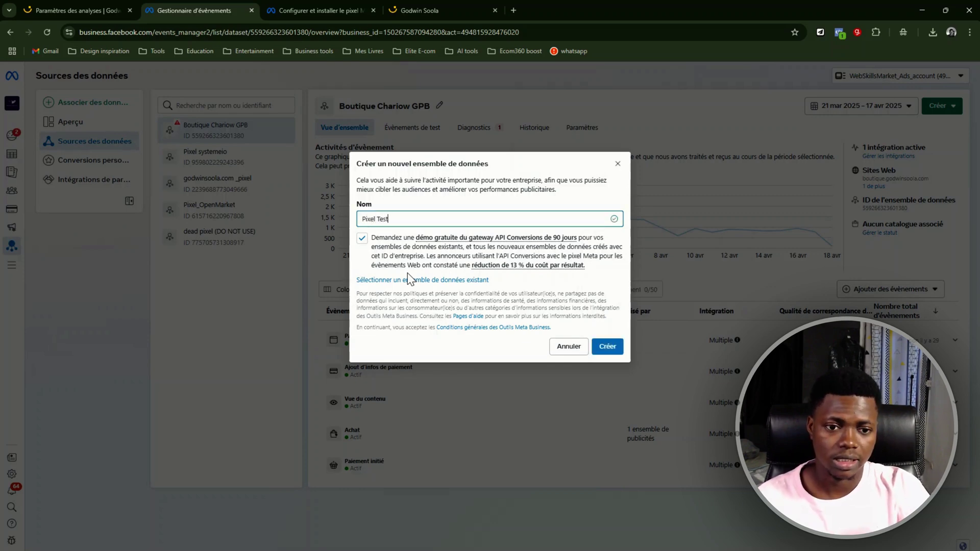
mouse_move(478, 241)
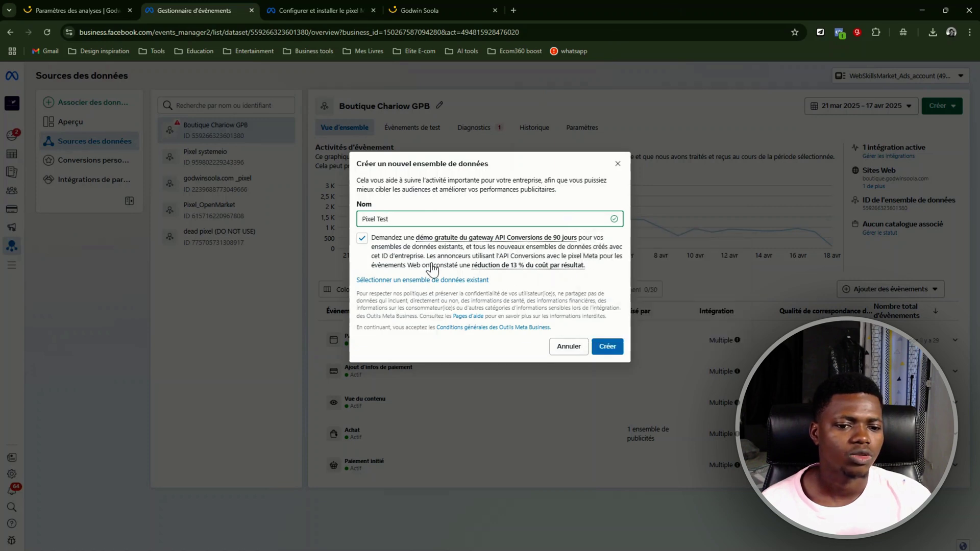
click(611, 346)
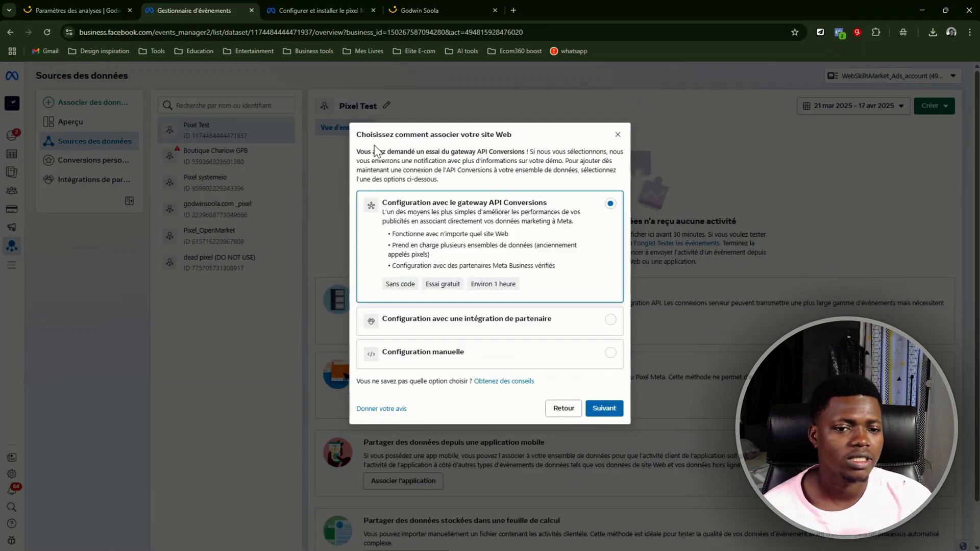
- Review the website connection methods, continue with manual setup, and close the connection wizard without configuring a method
drag(380, 135, 540, 144)
click(539, 148)
drag(367, 152, 523, 152)
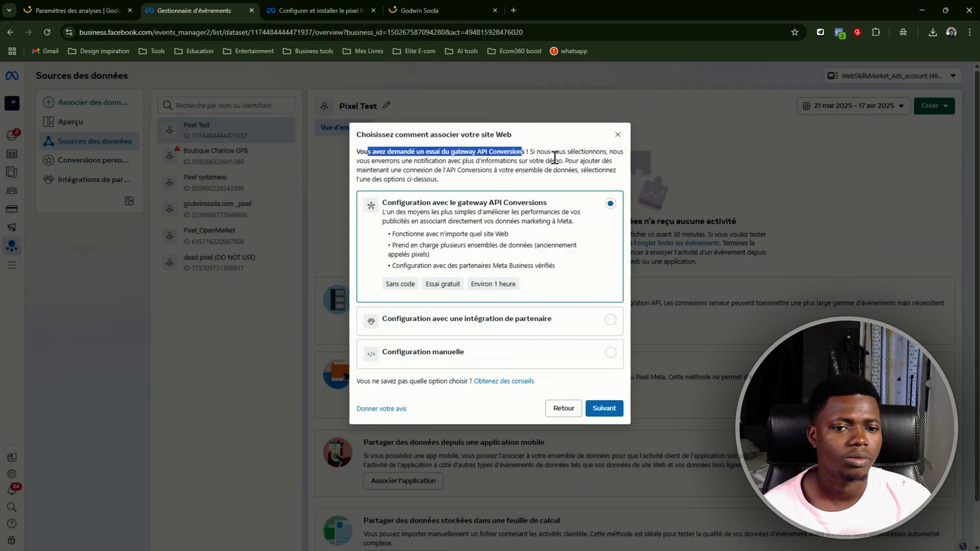
click(557, 157)
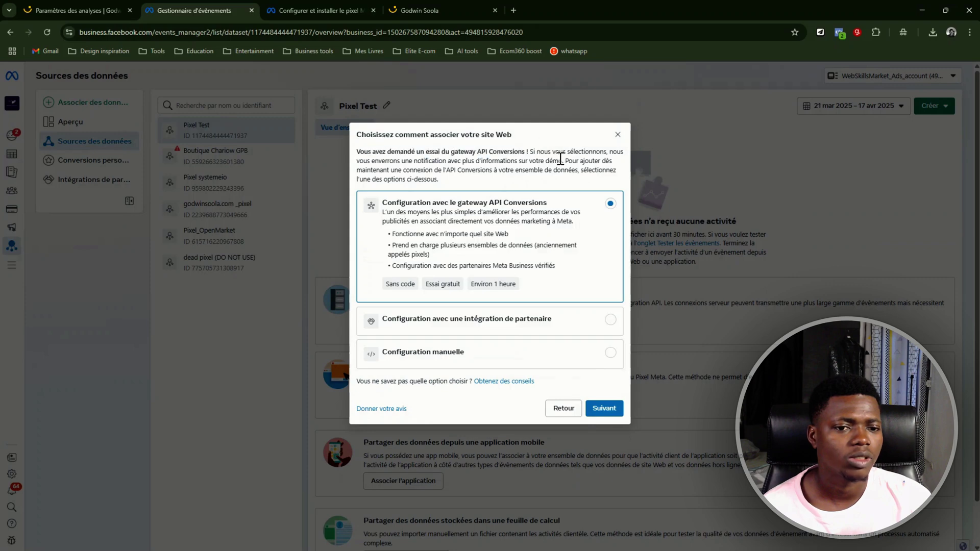
click(566, 329)
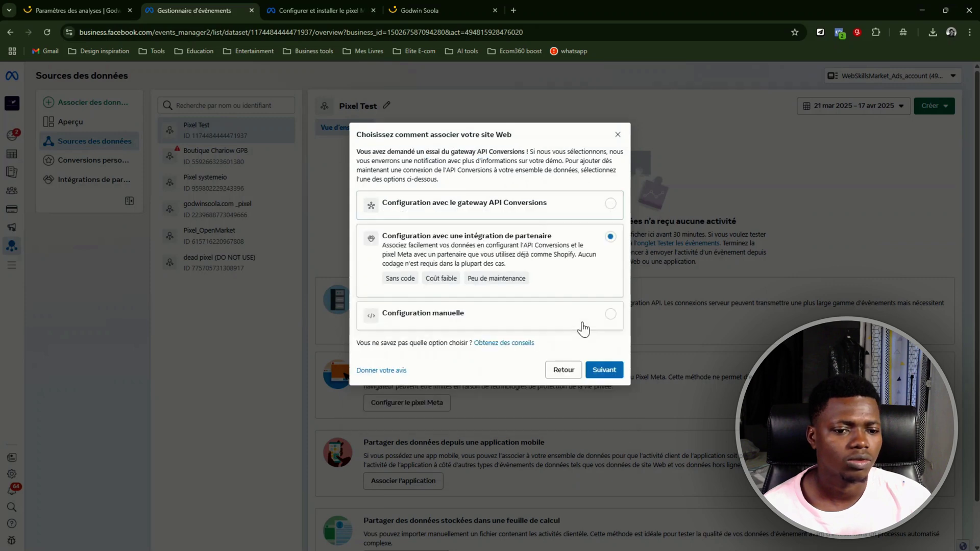
click(549, 334)
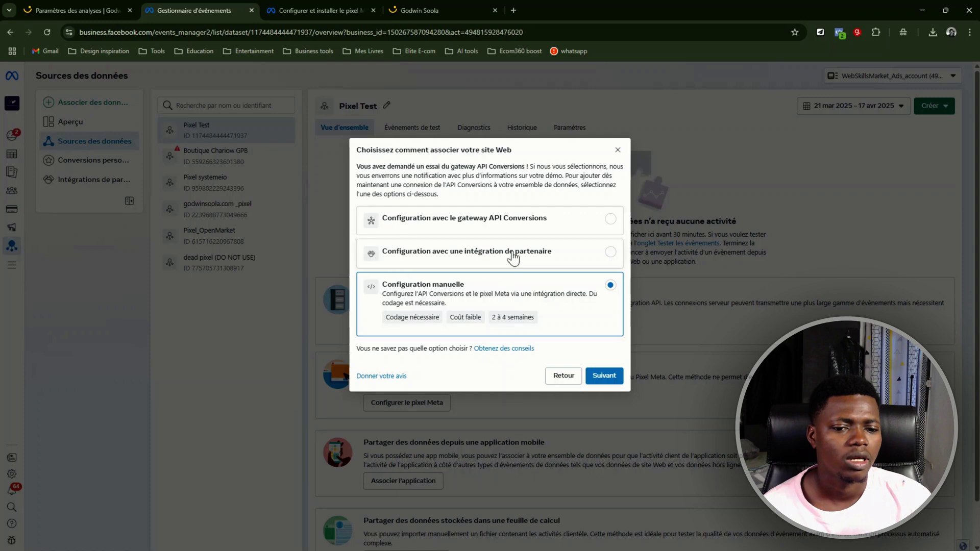
click(605, 376)
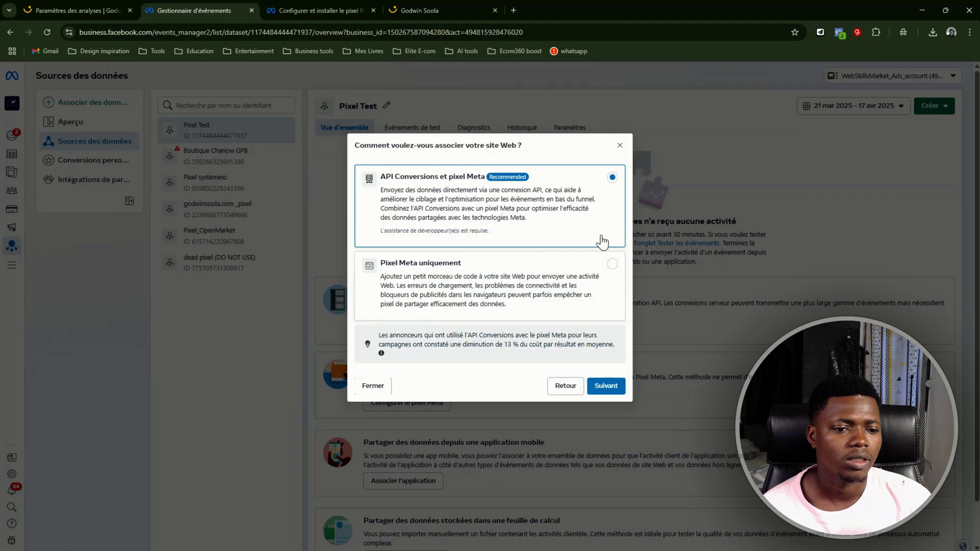
click(373, 385)
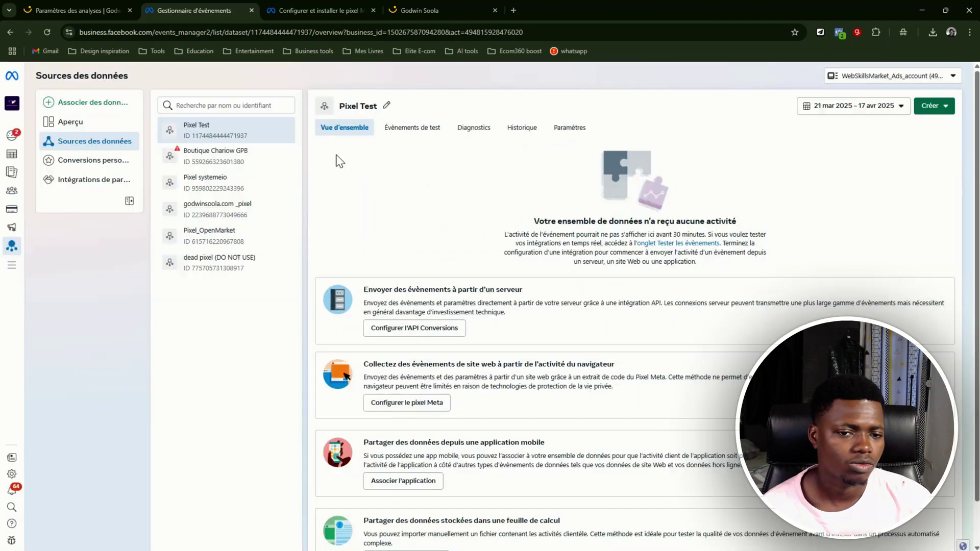
- Open the settings of the Pixel Test dataset and locate its dataset ID
scroll(539, 295, down, 1)
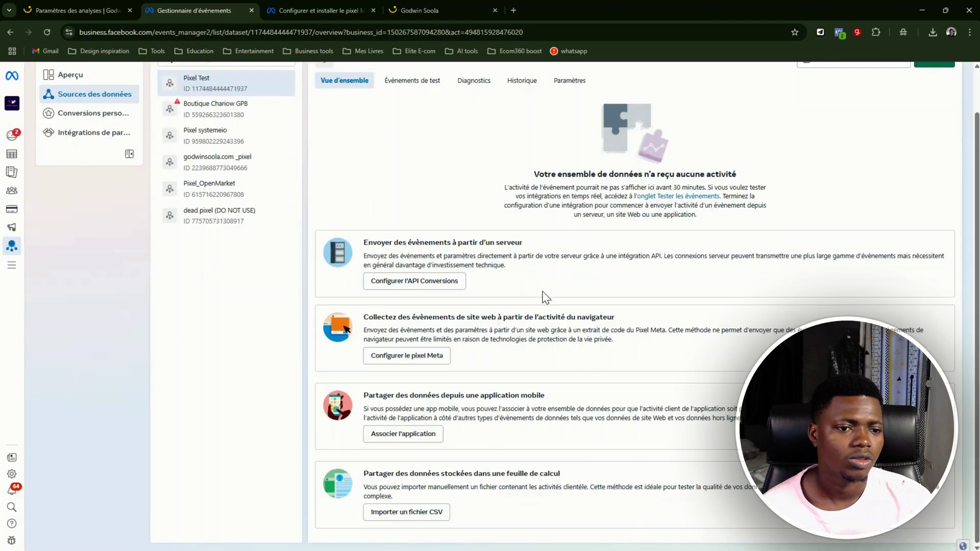
scroll(542, 296, up, 1)
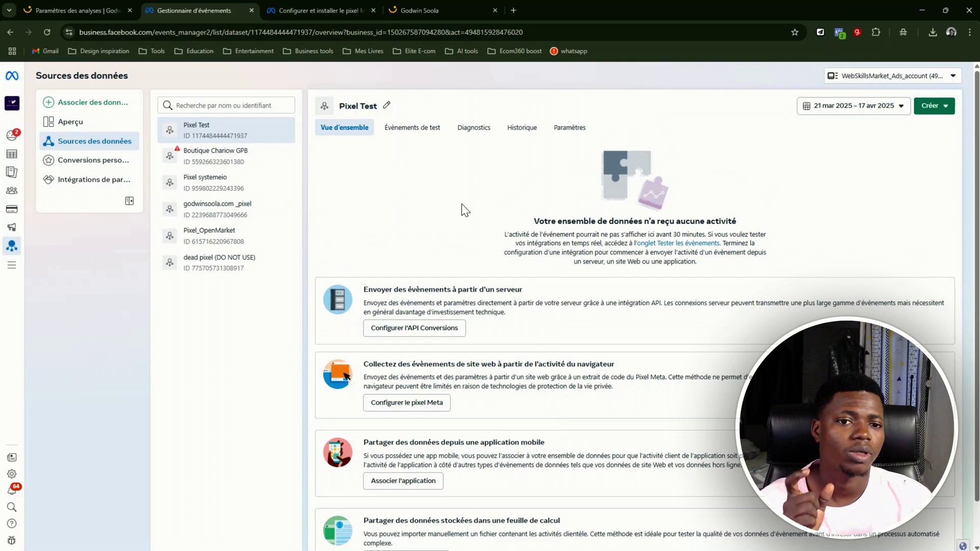
click(570, 129)
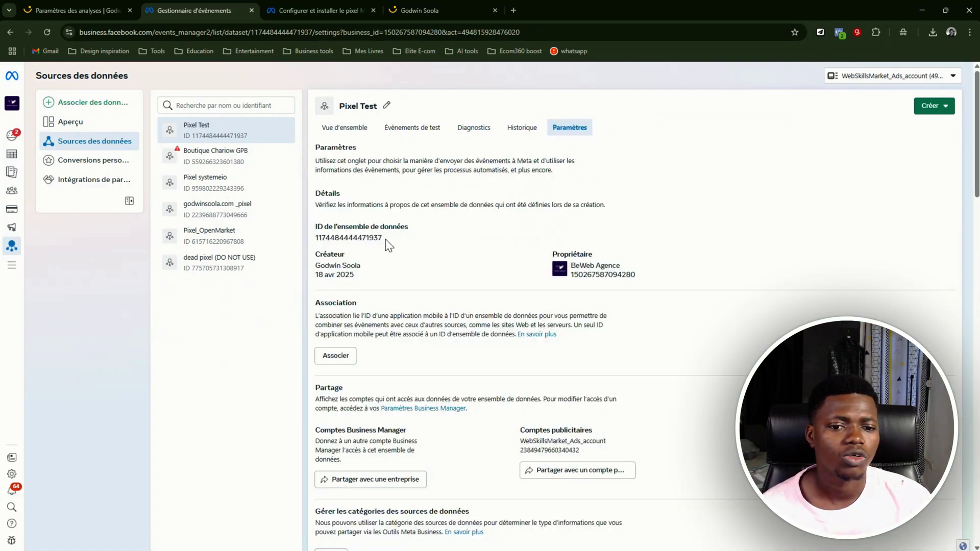
drag(386, 239, 315, 245)
click(404, 236)
click(396, 239)
- Check the pixel field in Chariow, return to Events Manager and copy the dataset ID of Pixel Test
click(121, 8)
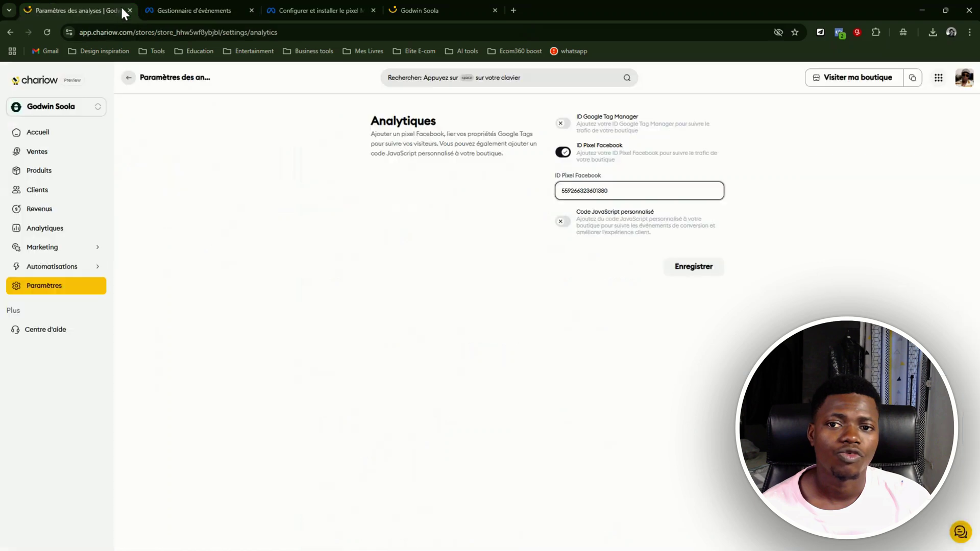
key(ctrl+Tab)
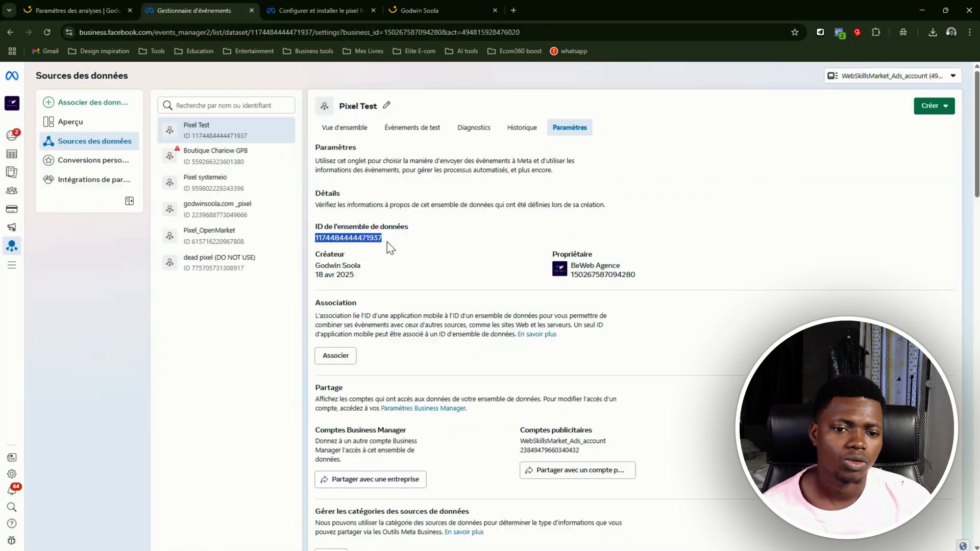
click(385, 237)
drag(385, 238, 315, 240)
key(ctrl+c)
- Try to replace the Facebook pixel ID in Chariow's analytics settings with the copied Pixel Test dataset ID
click(124, 8)
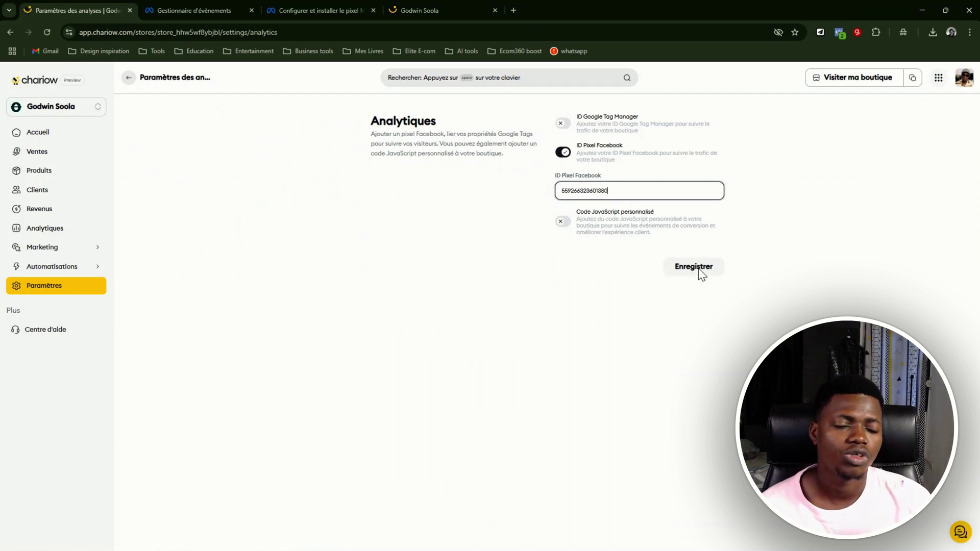
drag(620, 192, 523, 199)
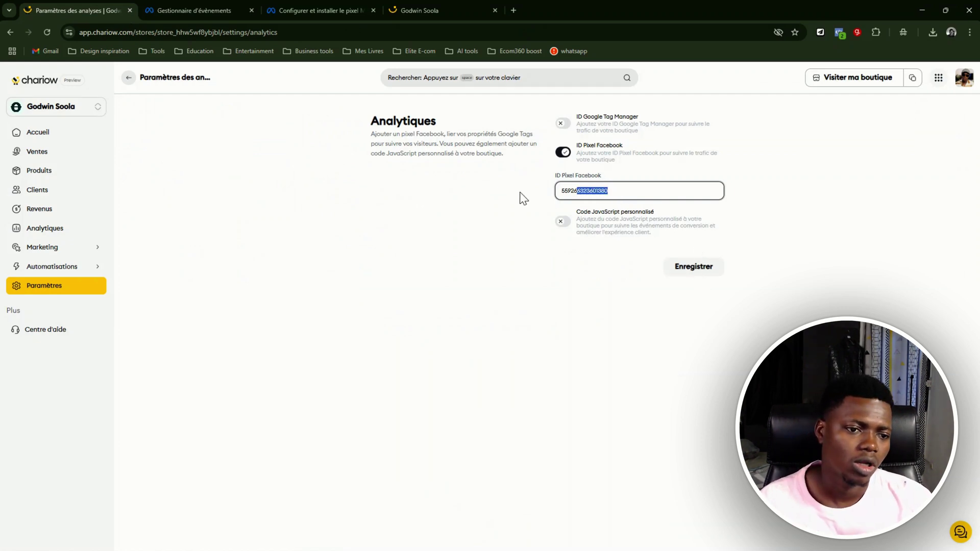
click(219, 10)
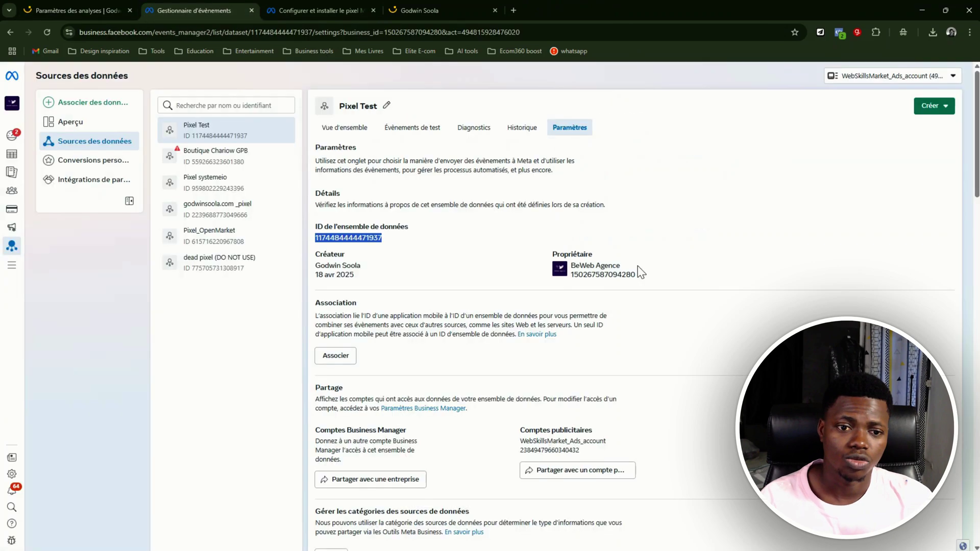
click(77, 10)
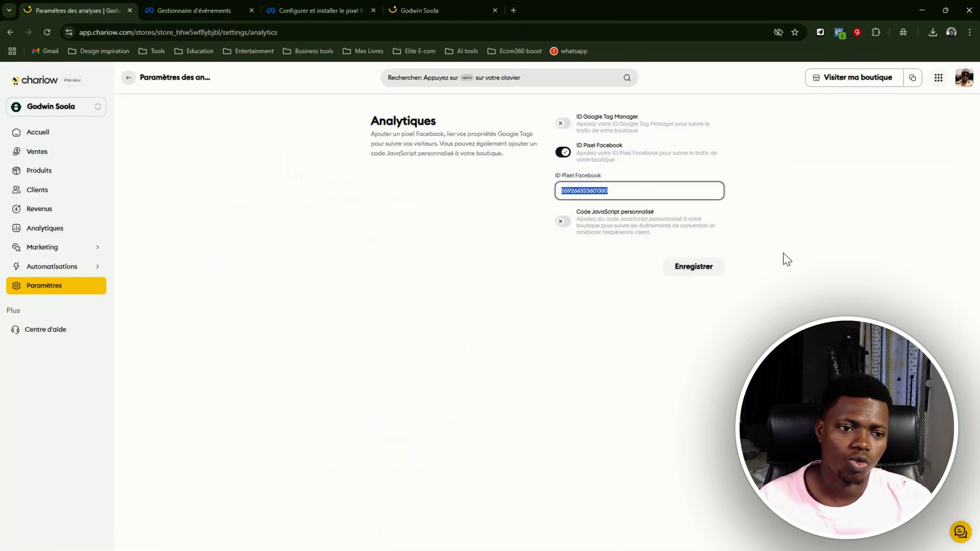
drag(637, 188, 545, 187)
key(ctrl+v)
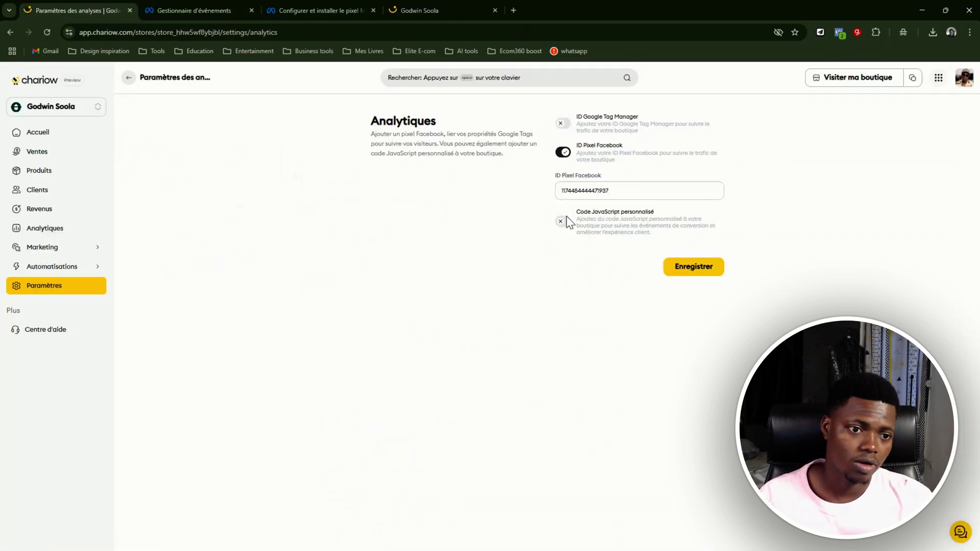
click(697, 268)
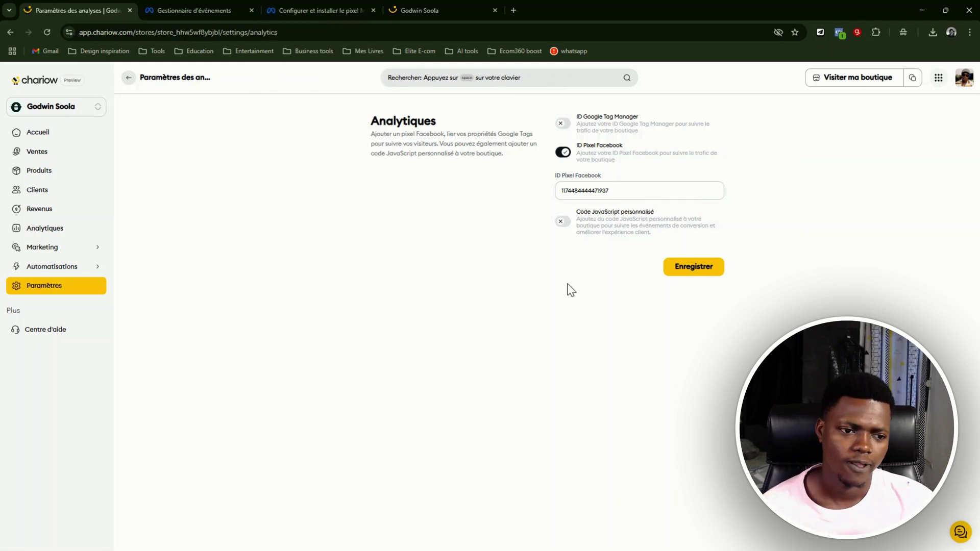
key(ctrl+a)
- Switch to Events Manager and review the event activity of the Boutique Chariow GPB dataset
key(ctrl+Tab)
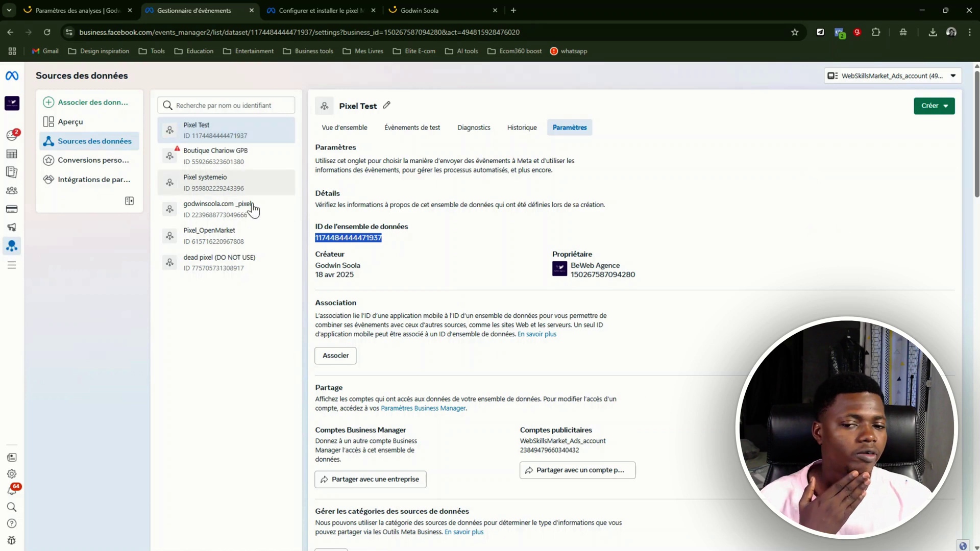
click(242, 154)
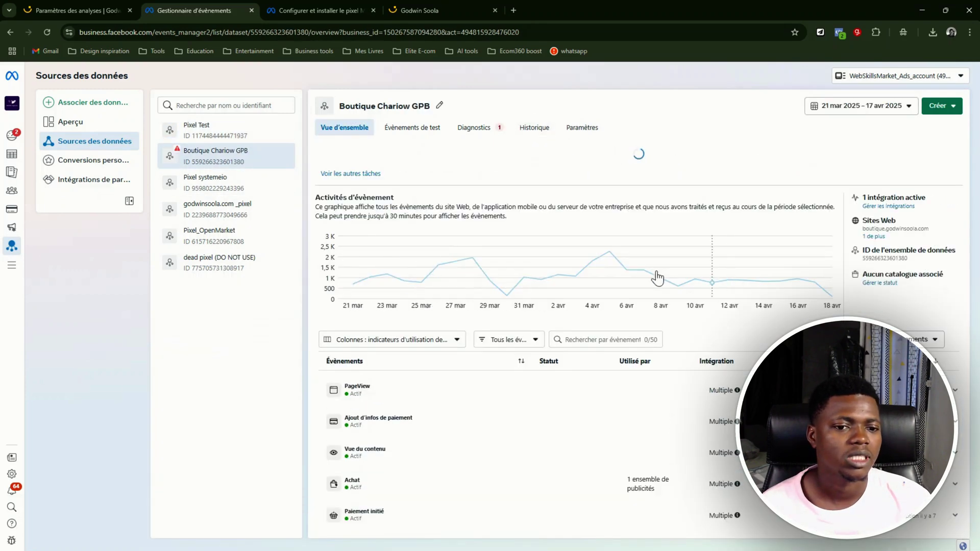
scroll(643, 274, down, 1)
scroll(557, 193, up, 1)
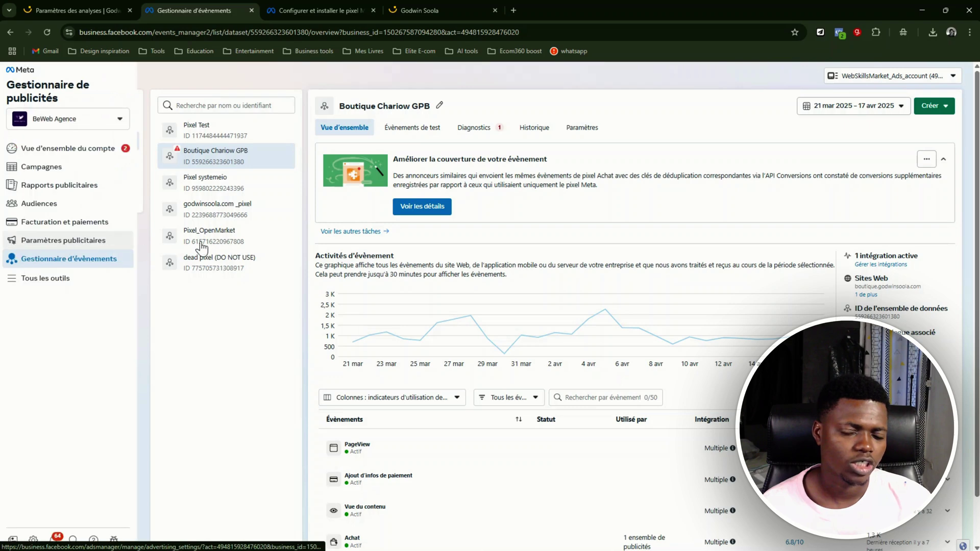
- Compare the dataset ID in Boutique Chariow GPB's settings with the Facebook pixel ID entered in Chariow
click(400, 135)
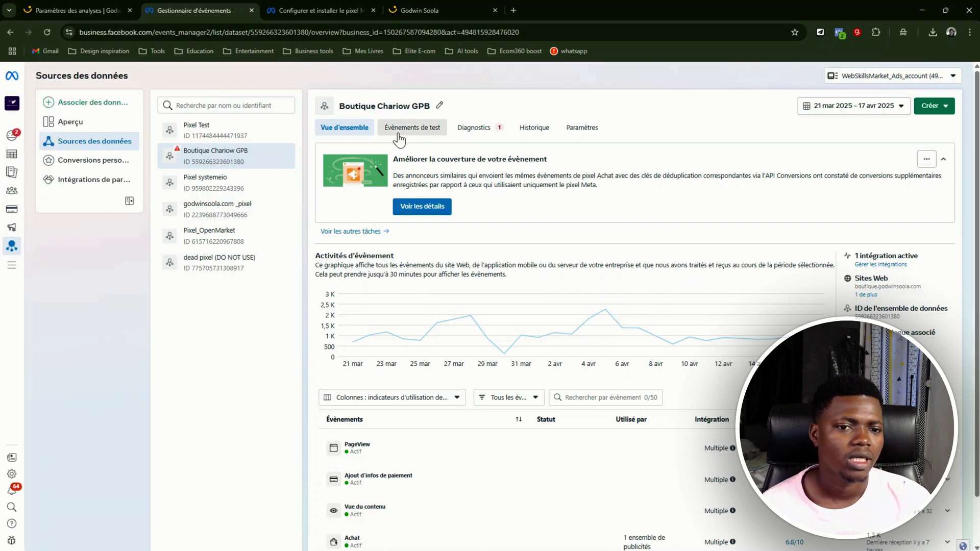
click(563, 130)
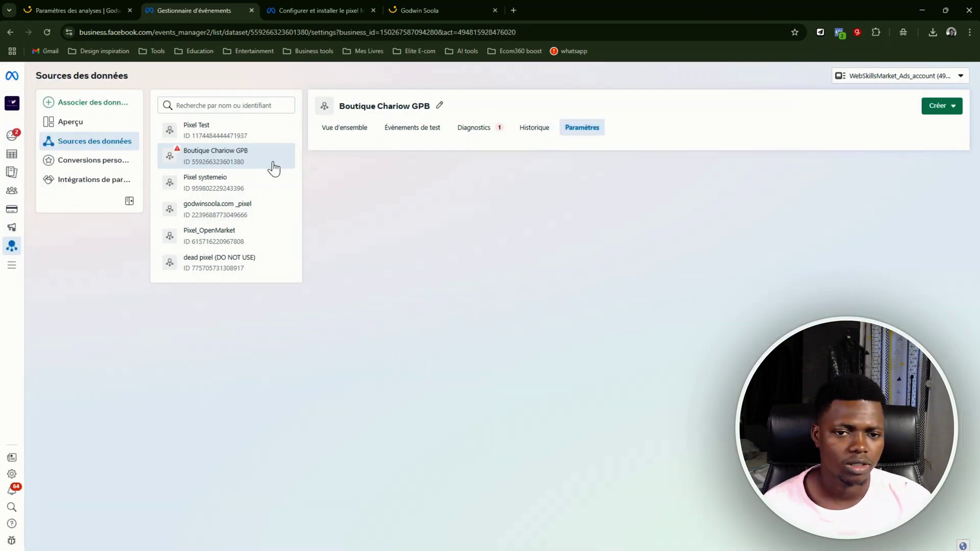
click(360, 131)
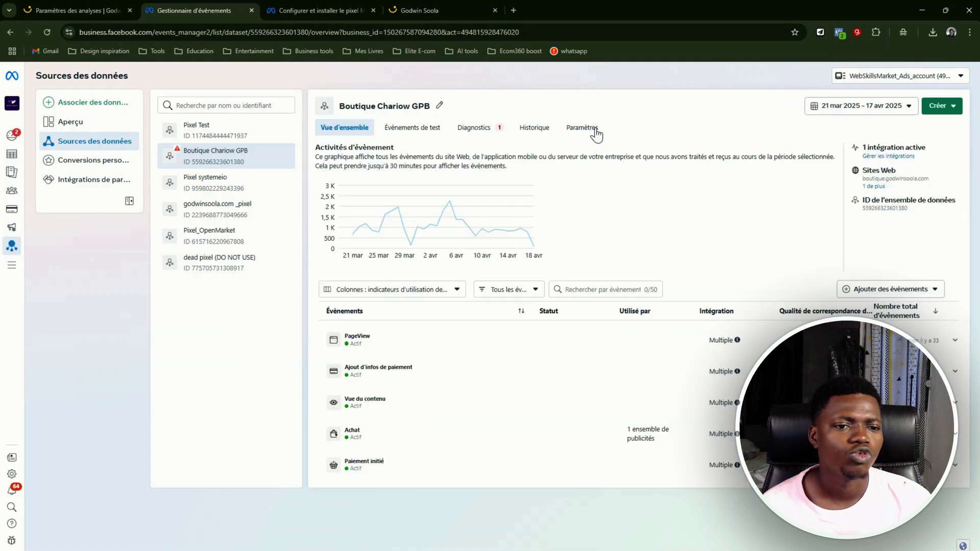
click(593, 131)
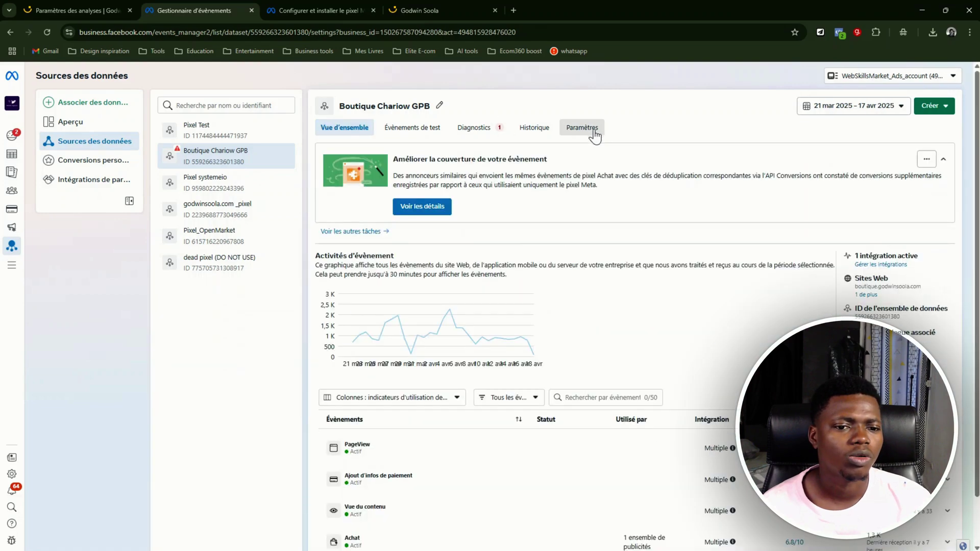
drag(329, 238, 414, 236)
click(411, 237)
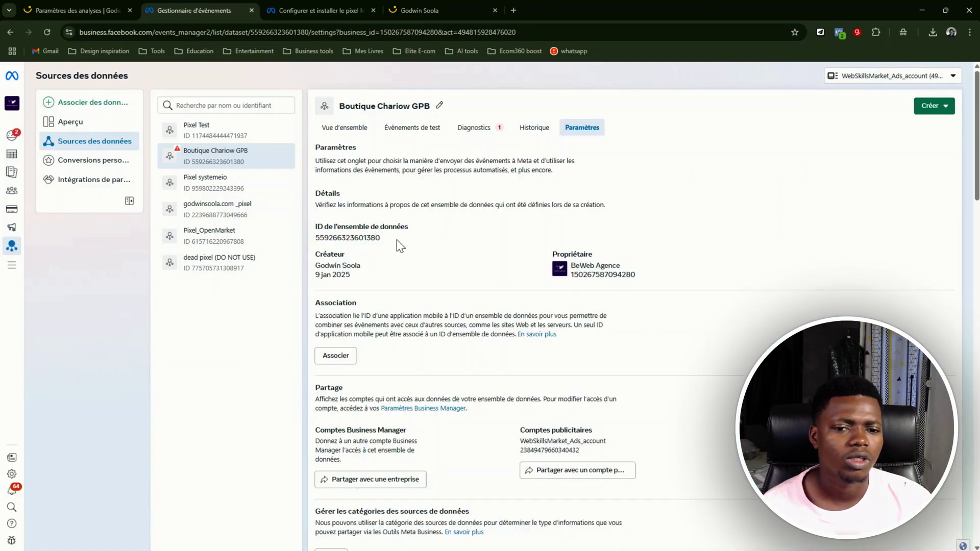
click(55, 7)
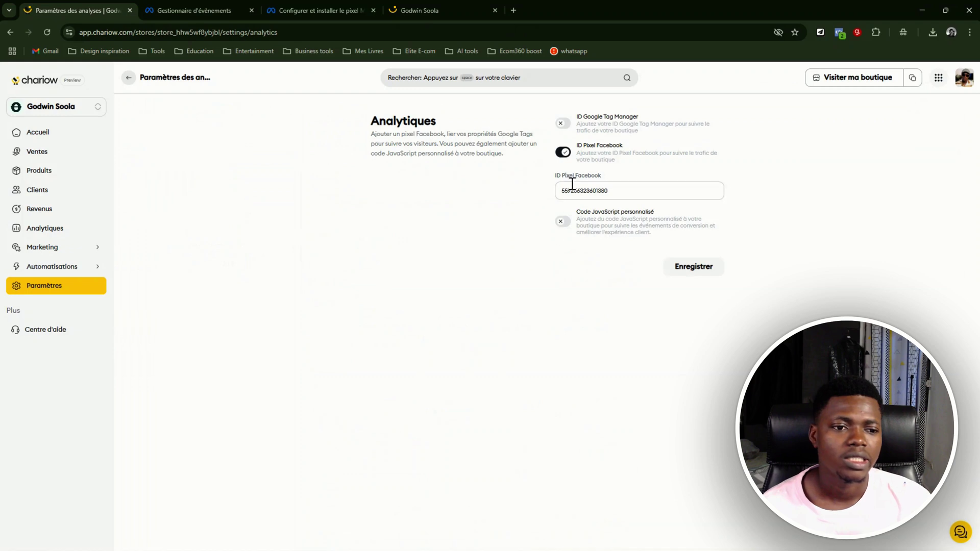
- Switch to the public storefront and look over its product page from start to end
click(412, 10)
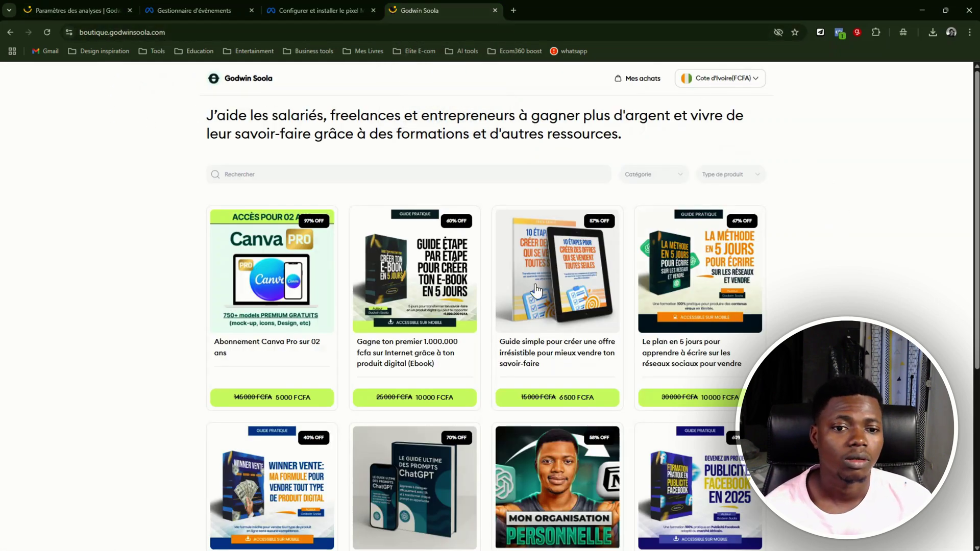
scroll(536, 290, down, 10)
scroll(800, 116, up, 10)
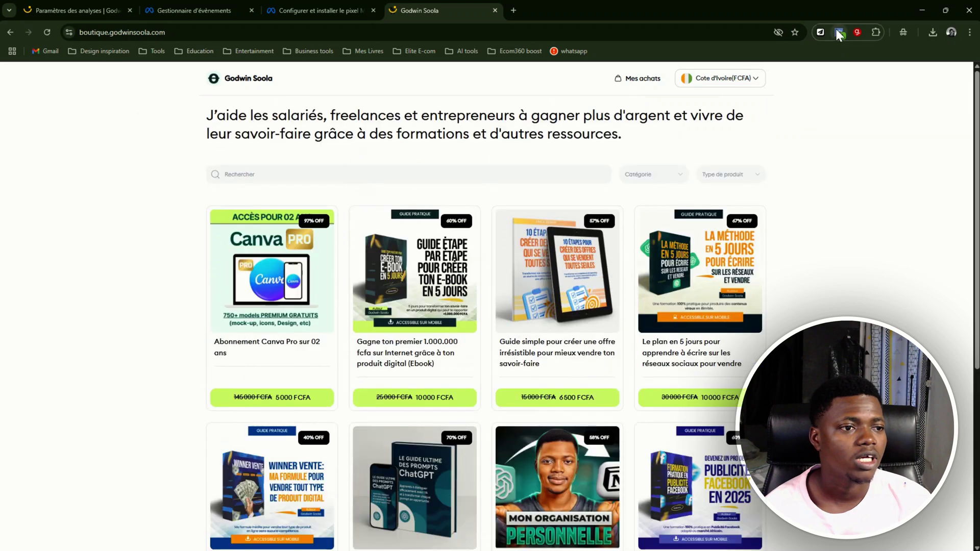
- Search Google for "meta helper" in a new browser tab to find the Meta Pixel Helper extension
click(513, 9)
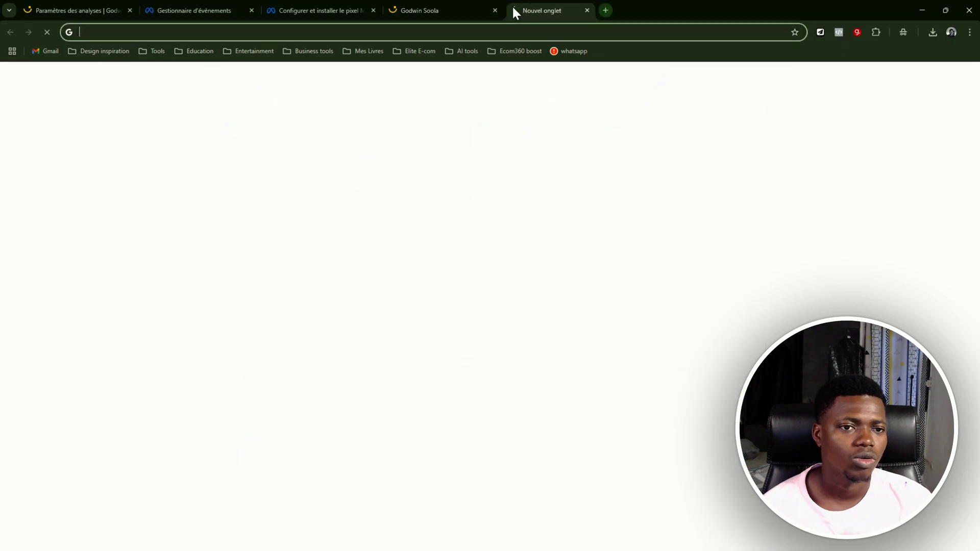
text(meta helper)
key(Return)
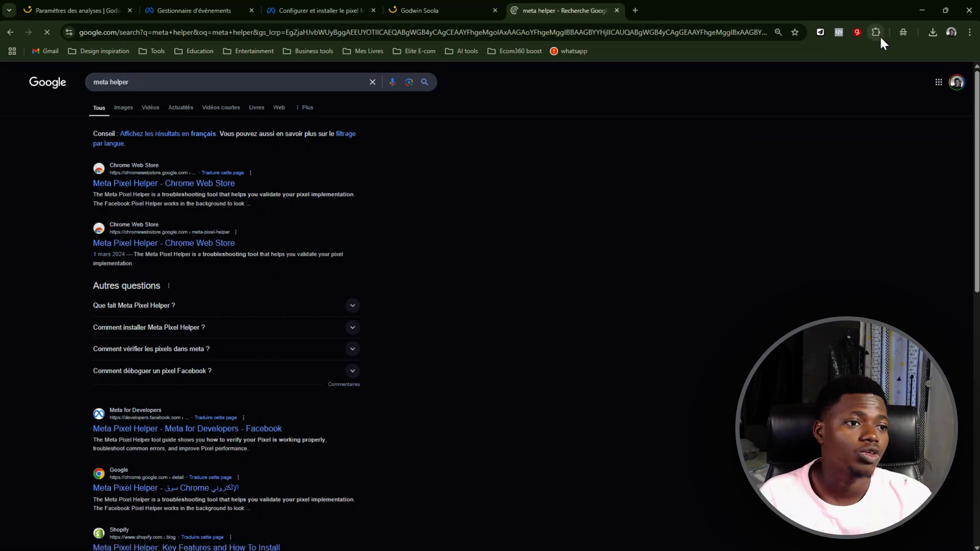
- Return to the storefront and check its pixel ID and PageView event with the Meta Pixel Helper extension
click(419, 3)
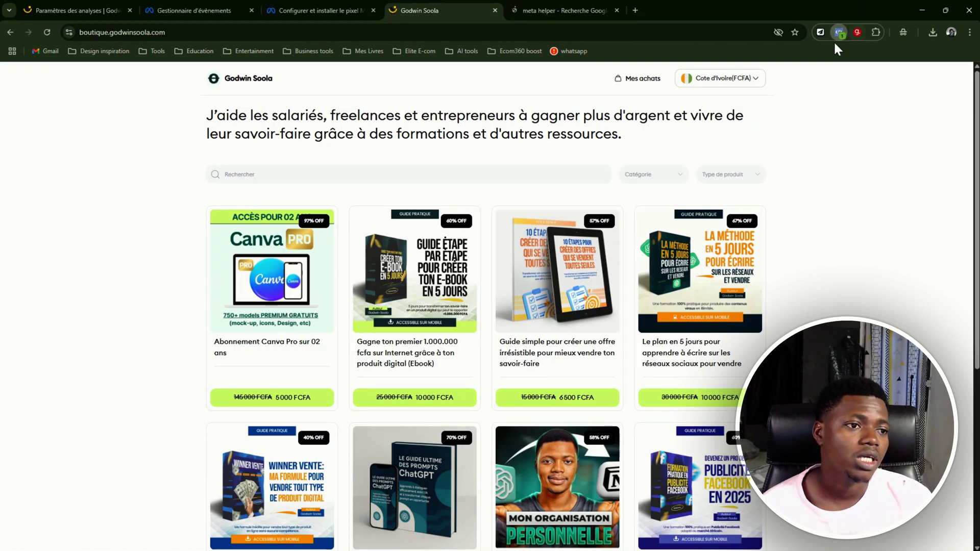
key(Page_Down)
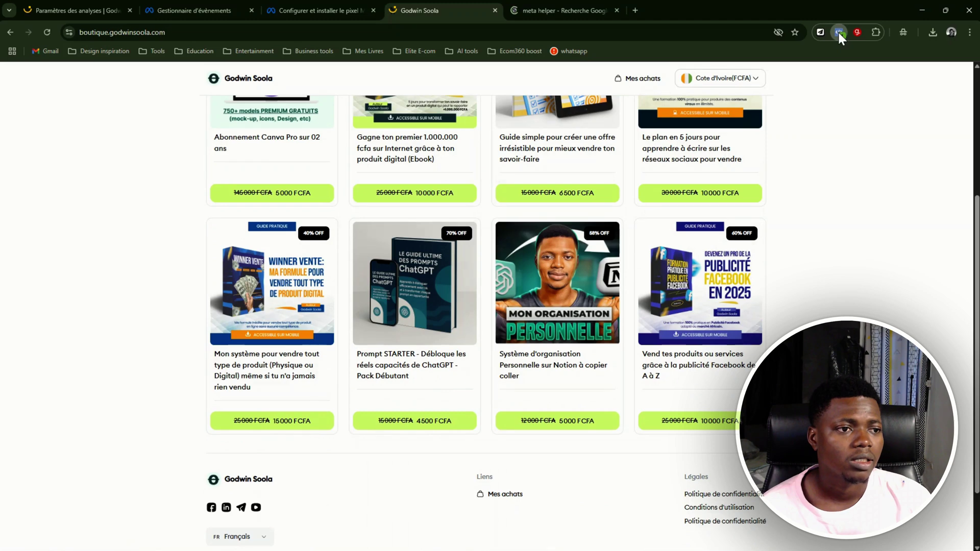
click(838, 33)
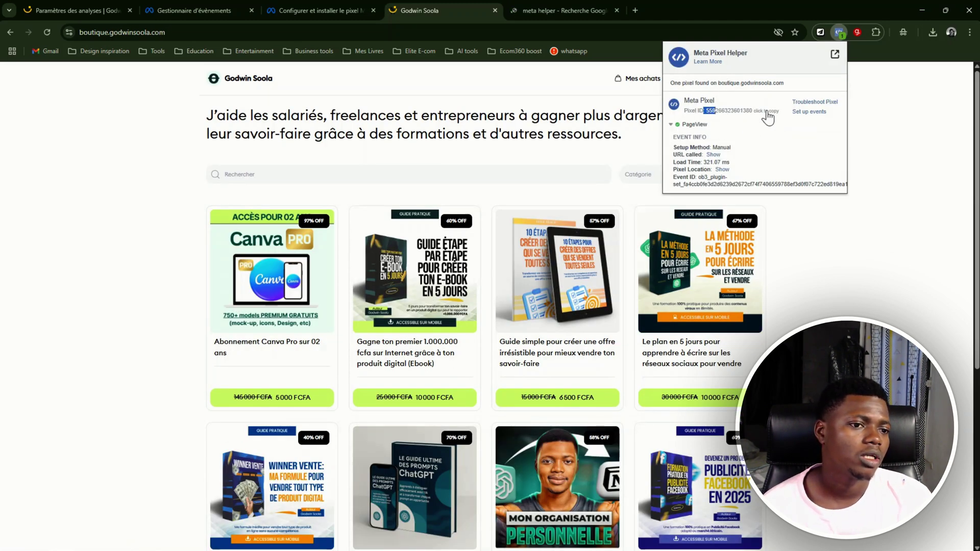
click(740, 112)
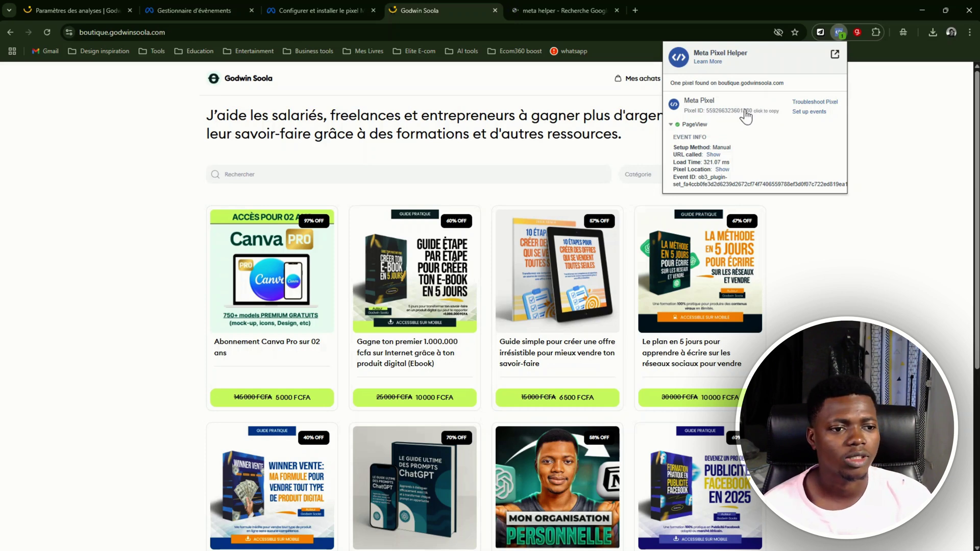
key(Escape)
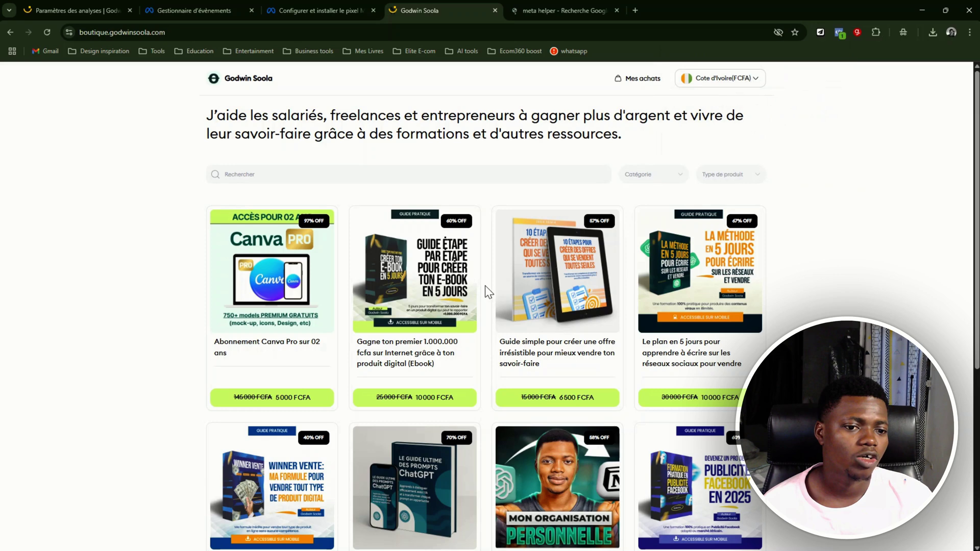
- Open the checkout of the "Gagne ton premier 1.000.000 fcfa" ebook and inspect its AddPaymentInfo, PageView and ViewContent event details with Meta Pixel Helper
scroll(484, 286, down, 1)
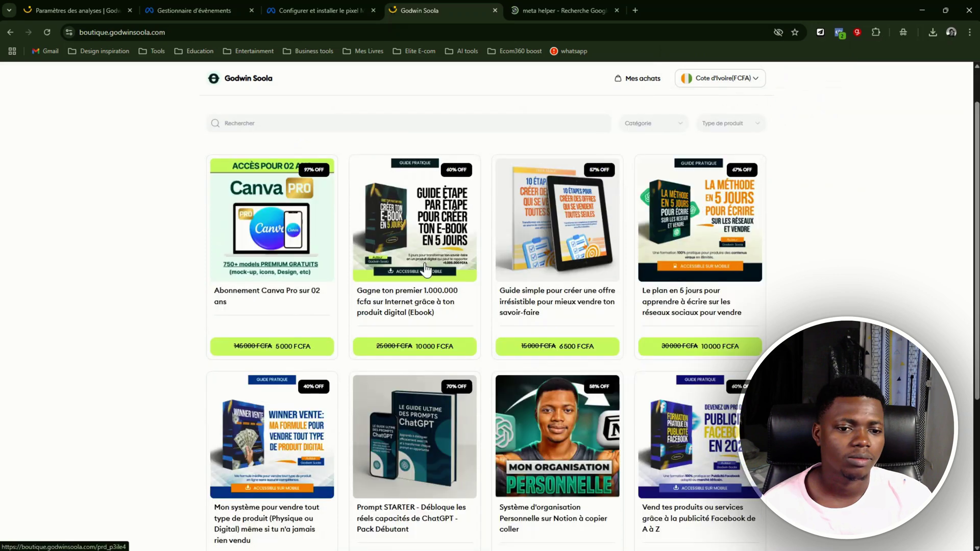
click(424, 269)
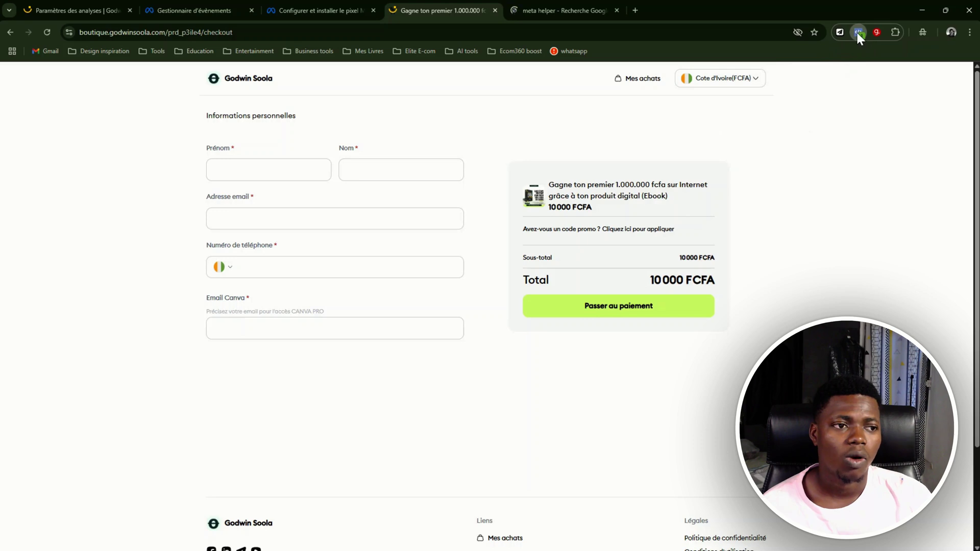
click(855, 32)
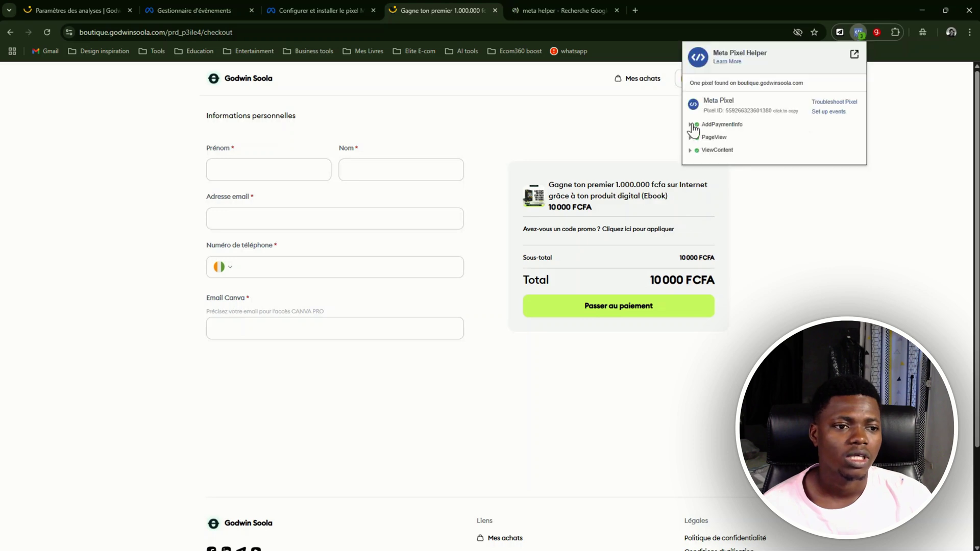
click(694, 124)
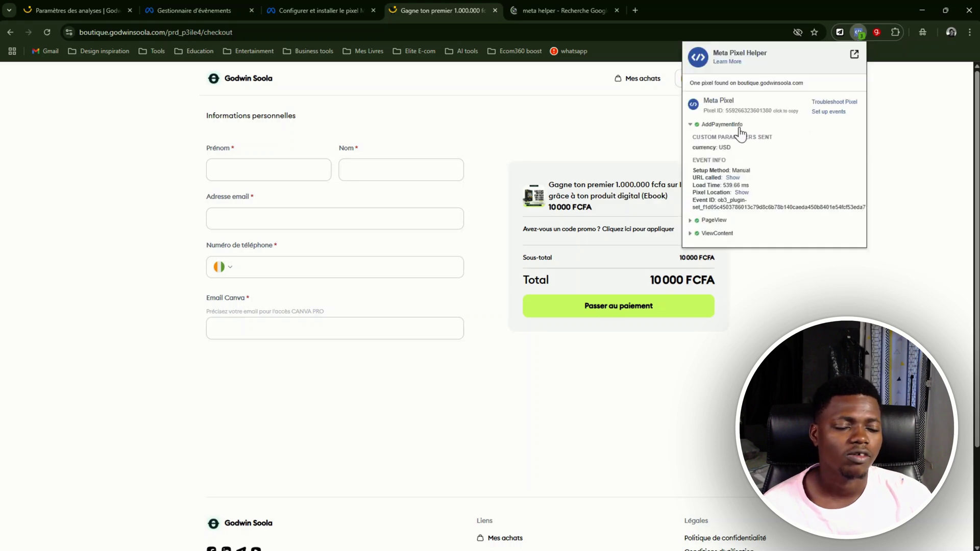
click(690, 221)
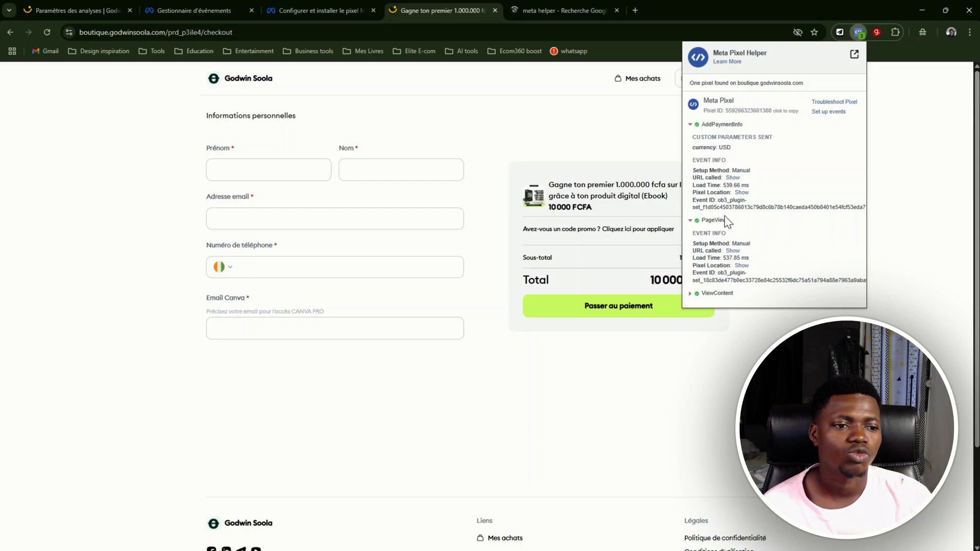
click(690, 293)
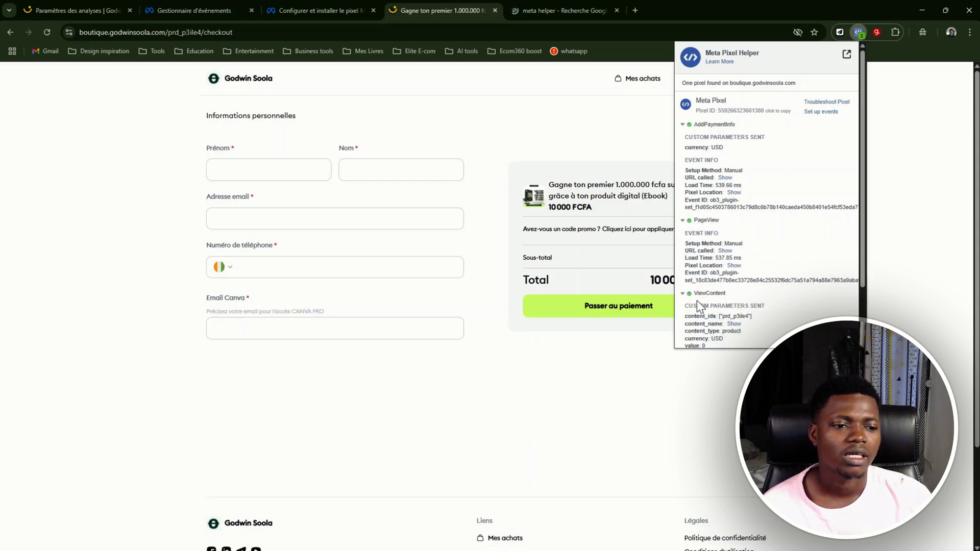
scroll(723, 236, down, 2)
click(921, 252)
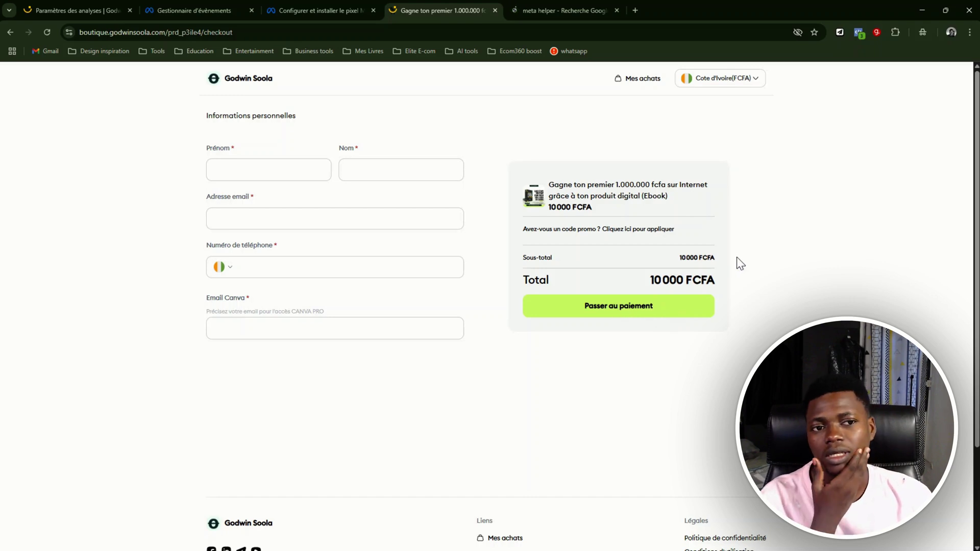
- Look over the ebook's checkout page and switch back to the dataset settings in Events Manager
scroll(602, 217, down, 1)
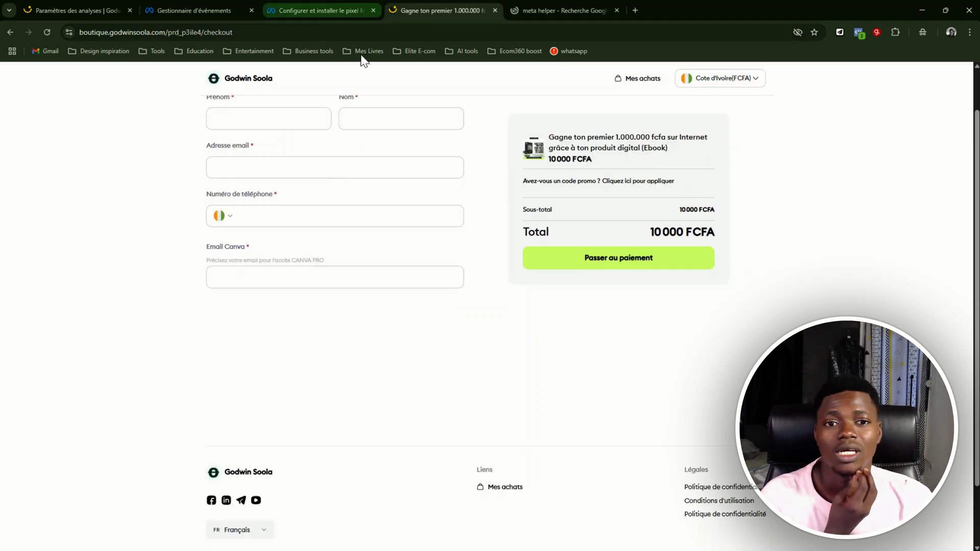
scroll(546, 193, up, 1)
click(207, 9)
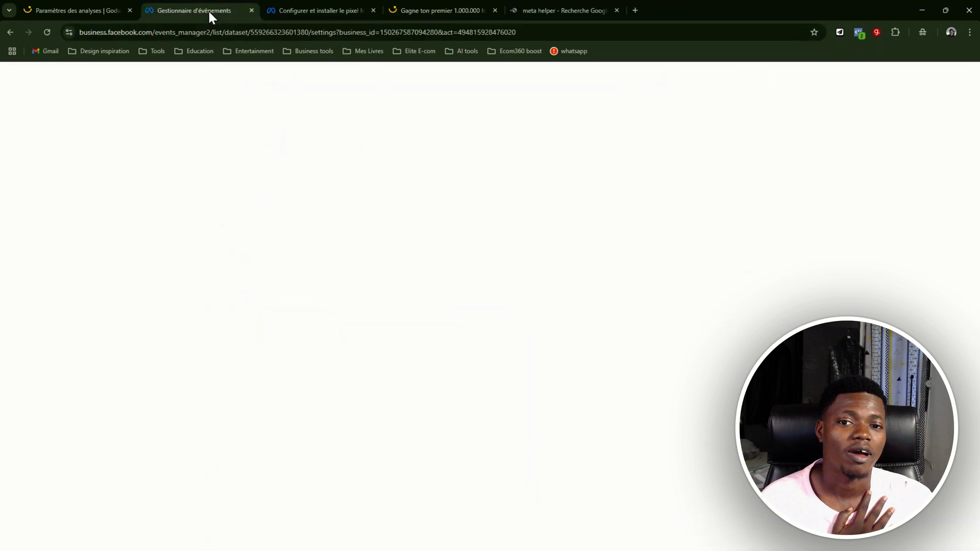